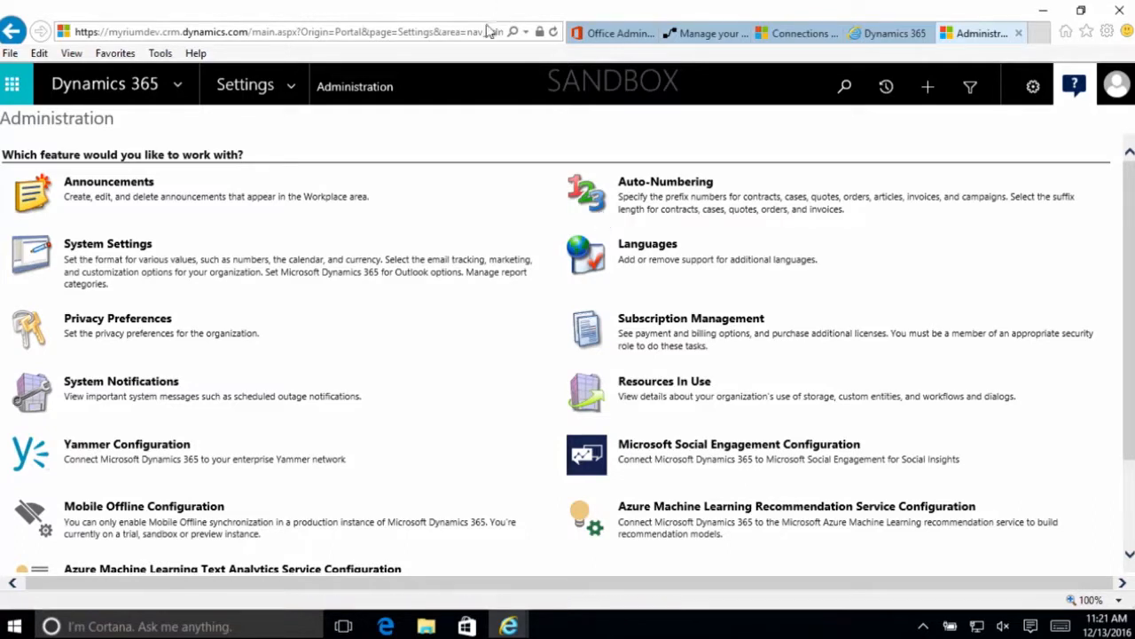
- Accept the Microsoft Social Engagement disclaimer and connect to the Myrium Technology Solutions Social (406) solution
left_click(742, 453)
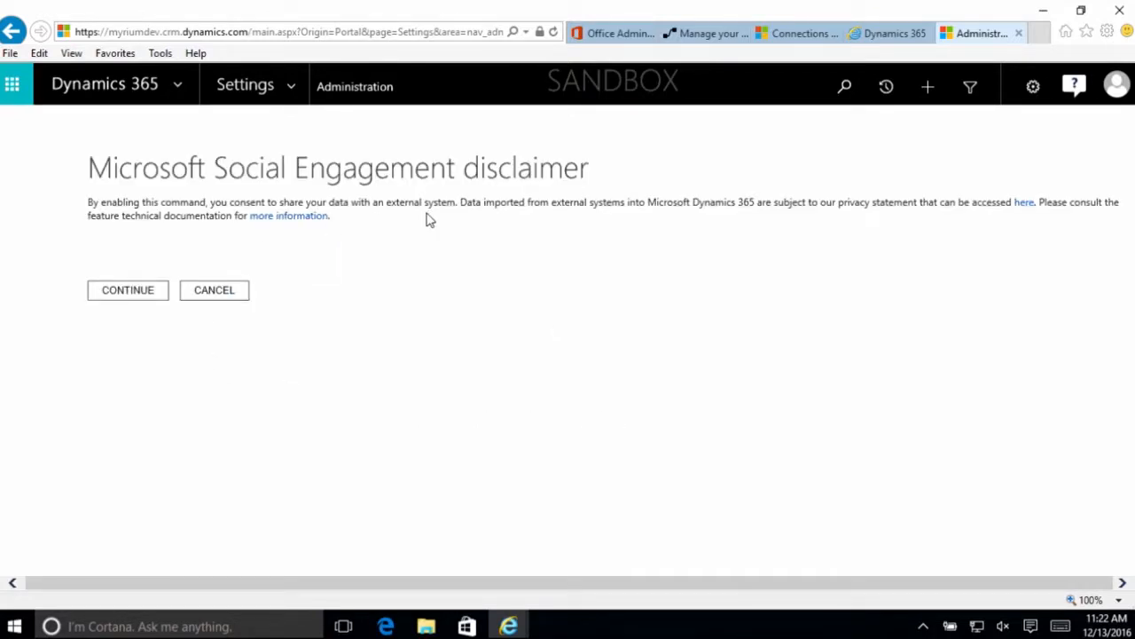
left_click(147, 299)
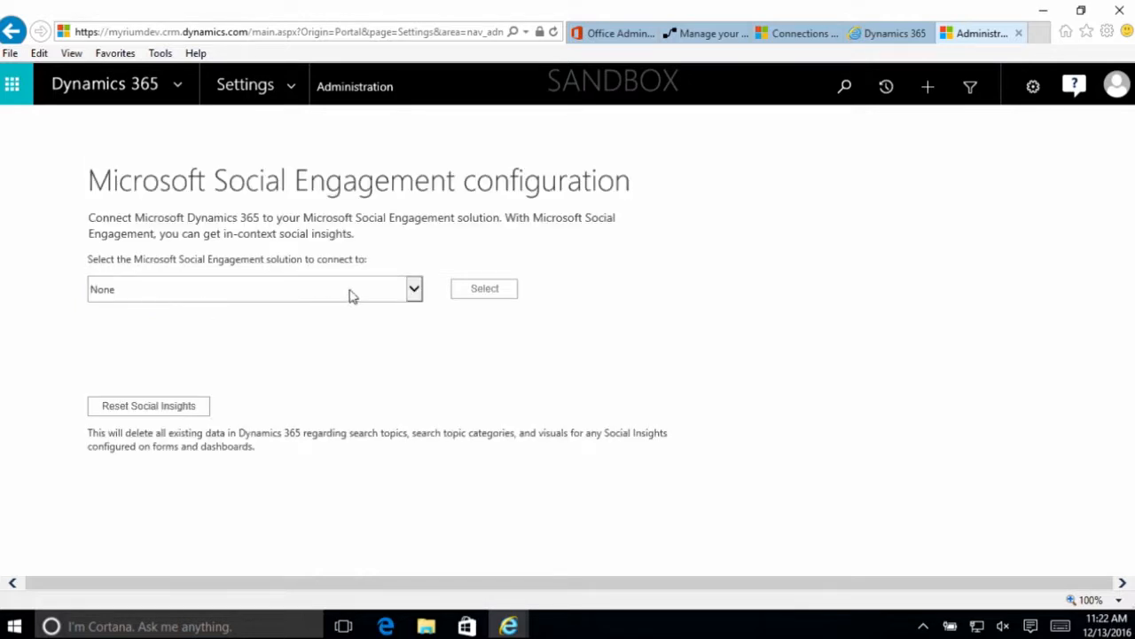
left_click(414, 291)
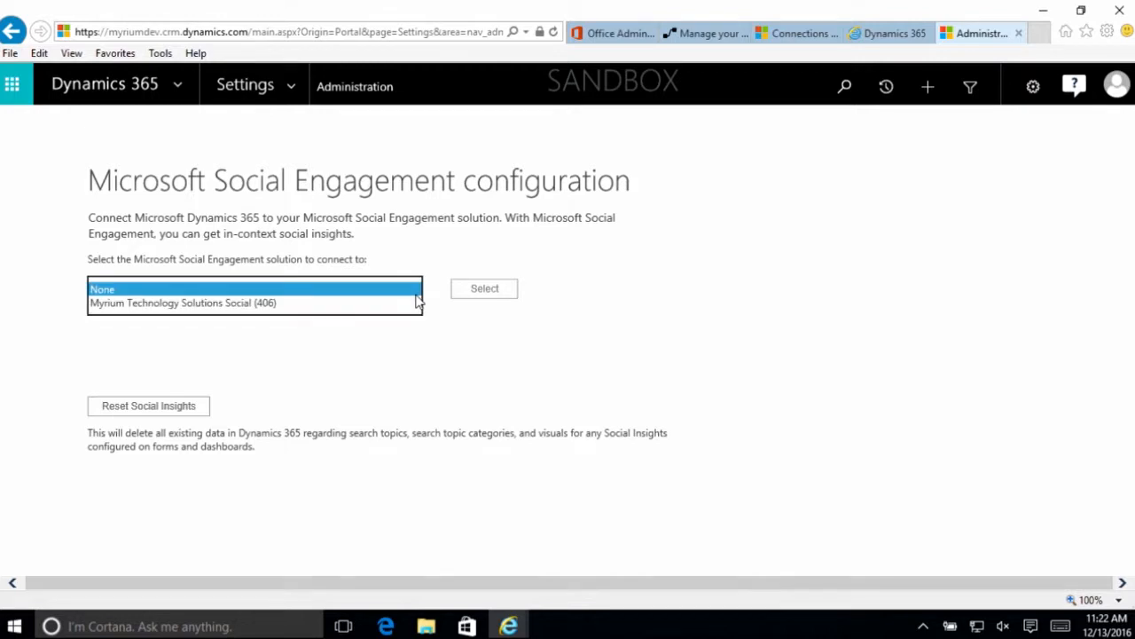
left_click(361, 303)
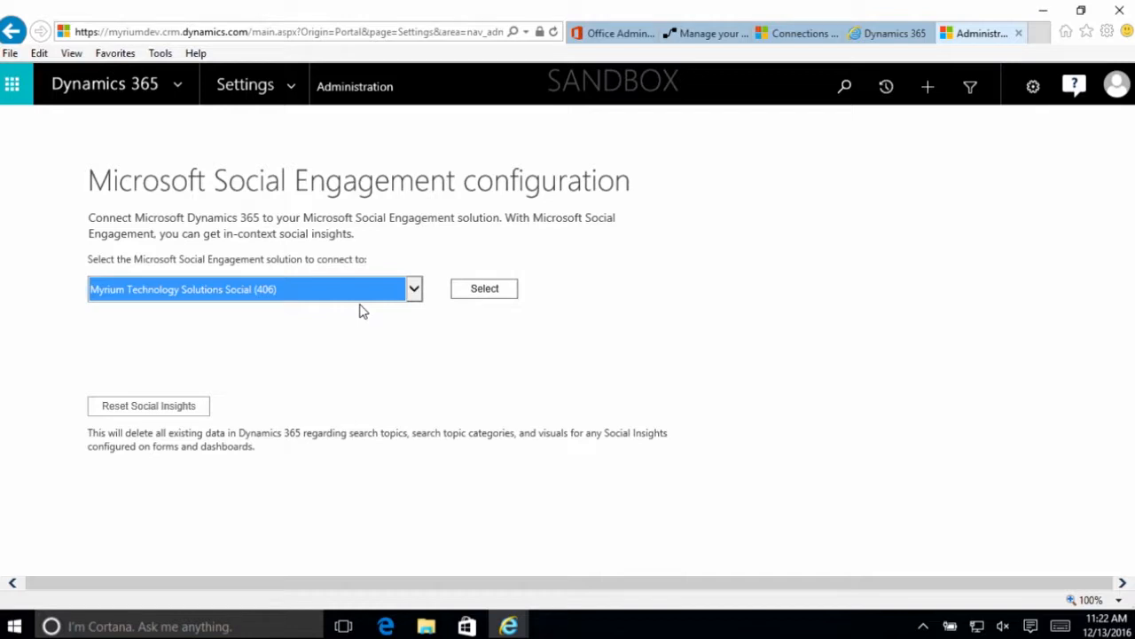
left_click(484, 293)
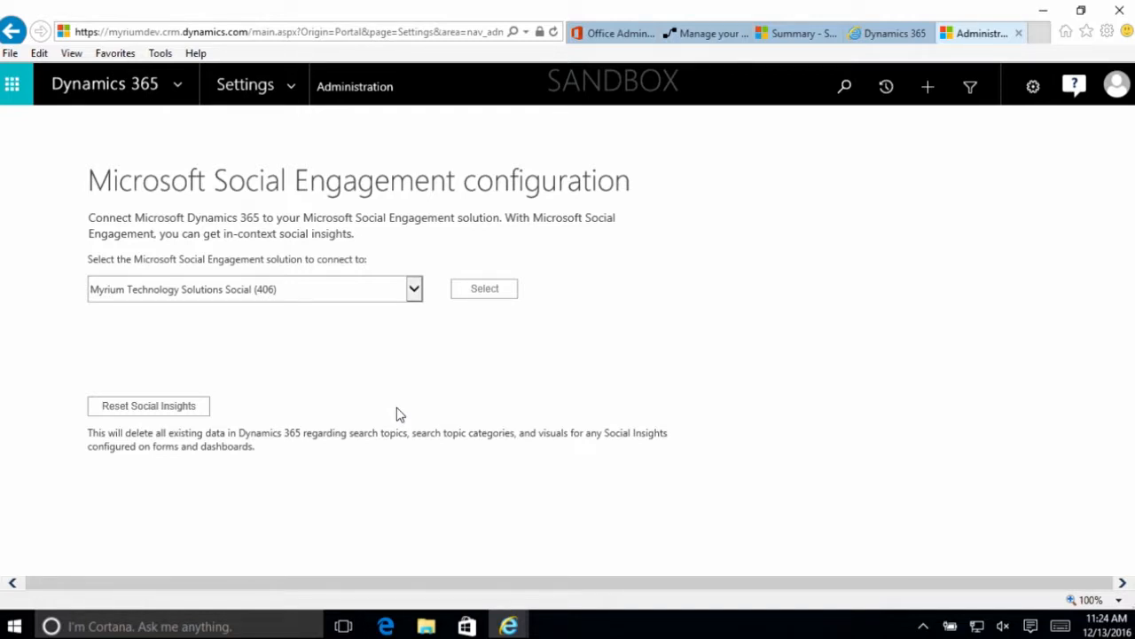
- Open the default solution for system customization and show its dashboards
left_click(298, 80)
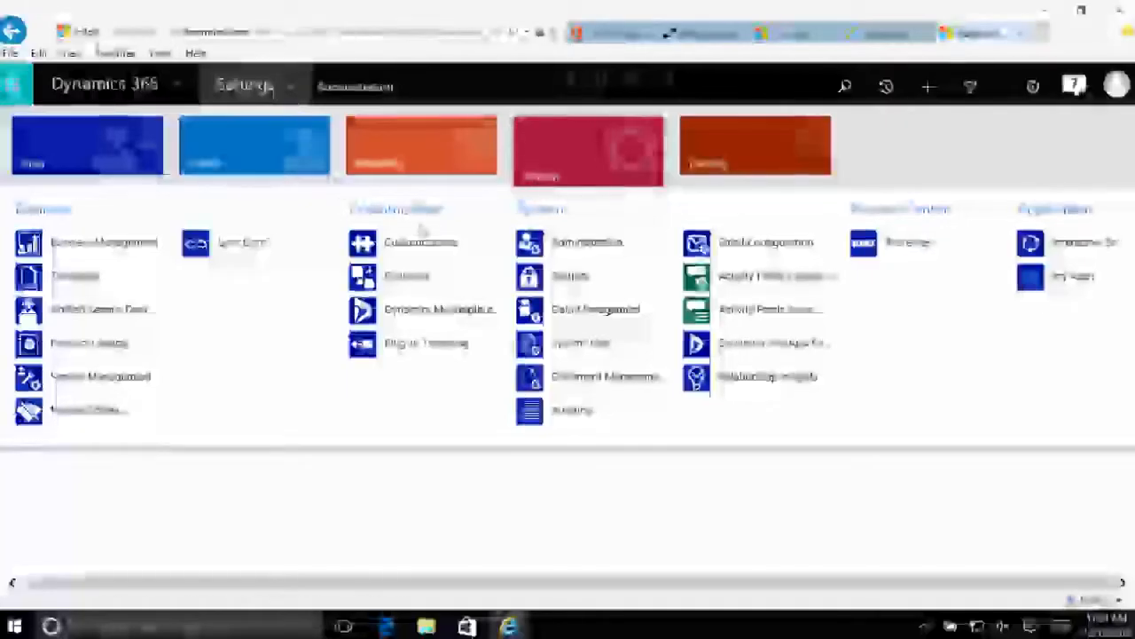
left_click(434, 252)
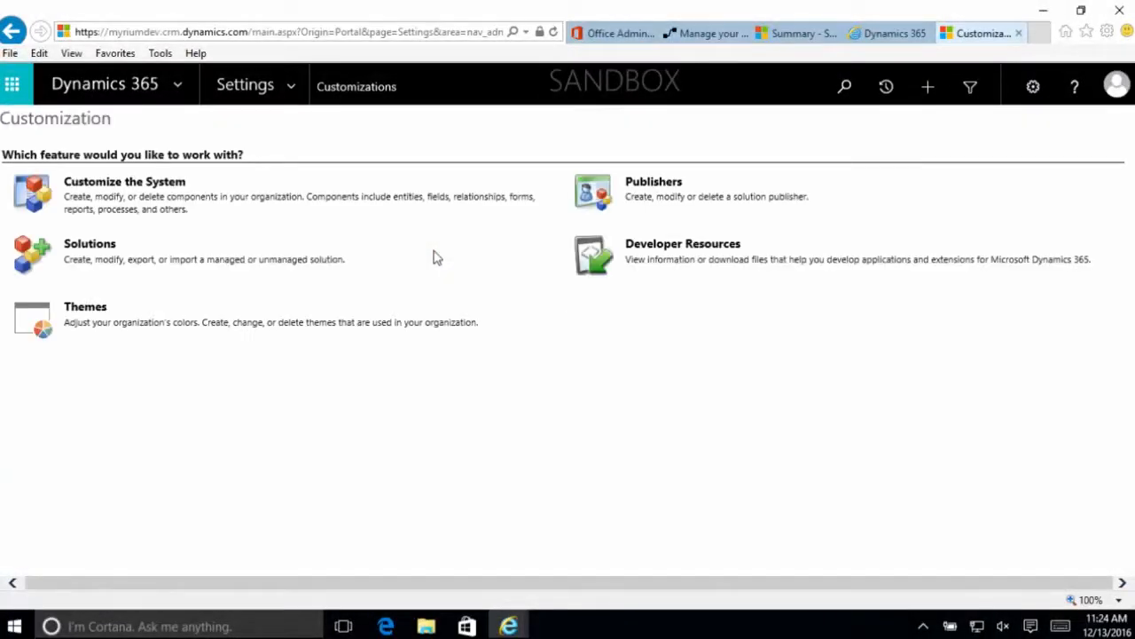
left_click(174, 189)
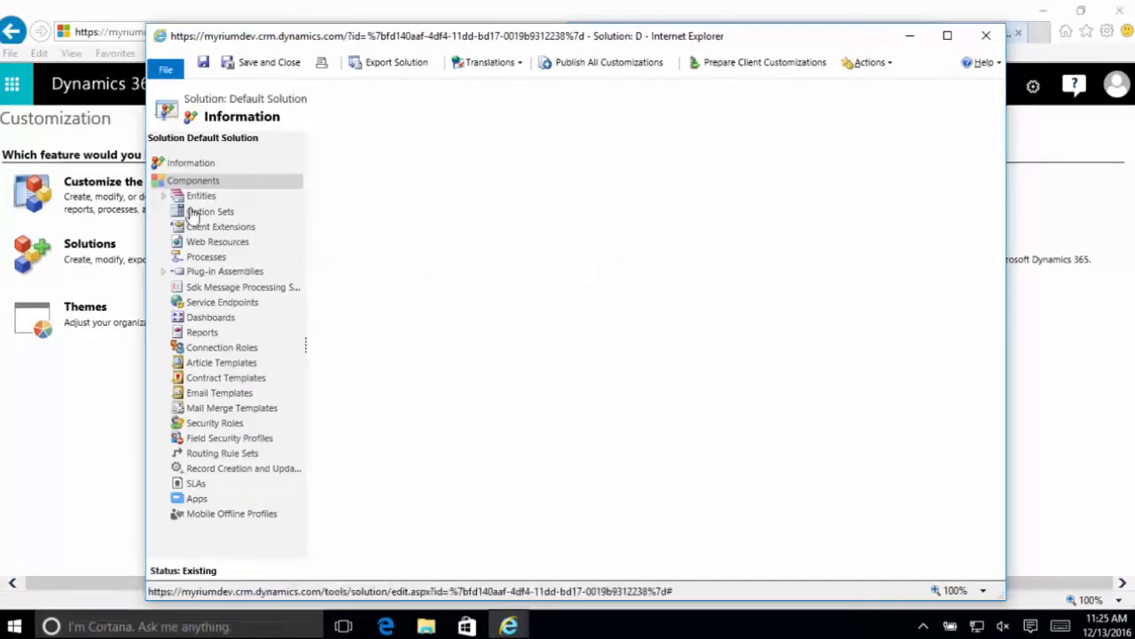
left_click(226, 321)
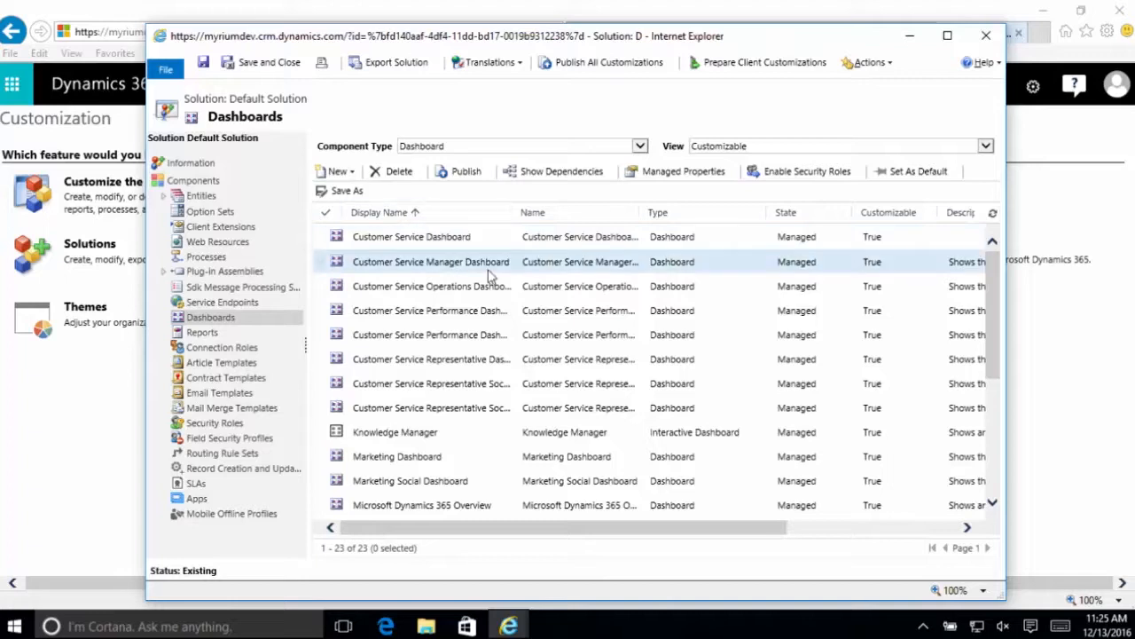
- Create a new dashboard with the 2-Column Regular Dashboard layout
left_click(349, 172)
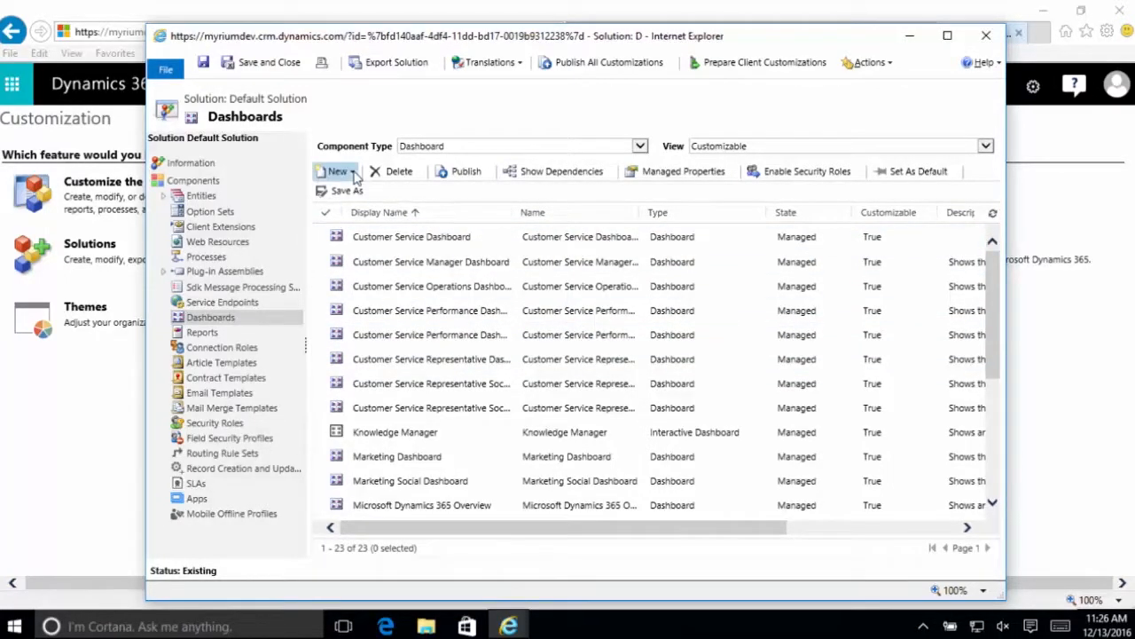
left_click(367, 193)
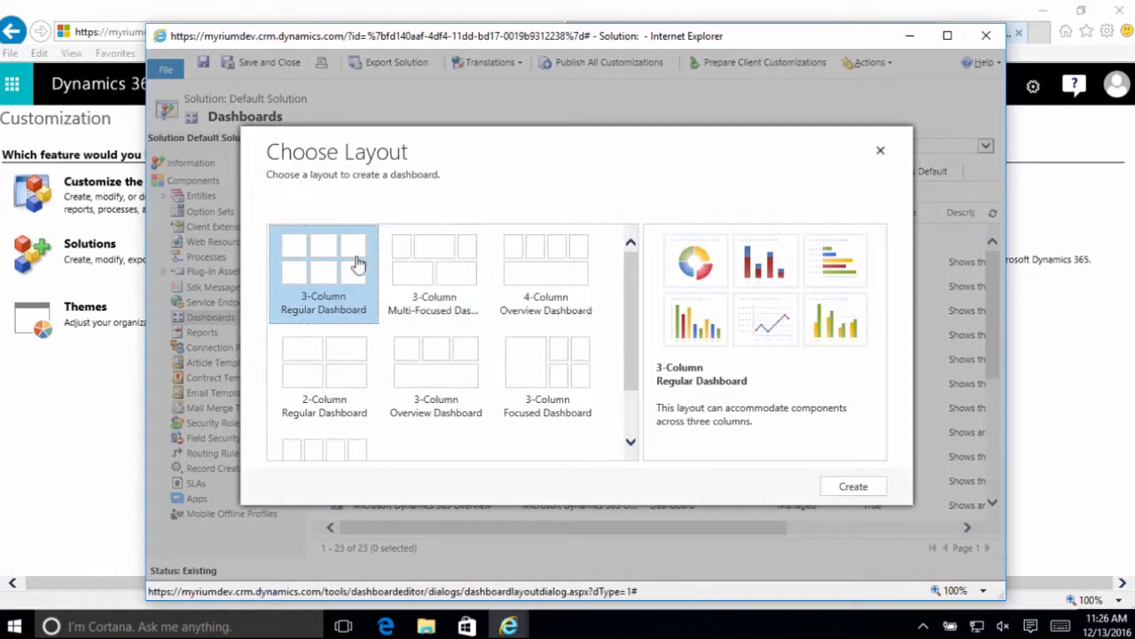
left_click(344, 378)
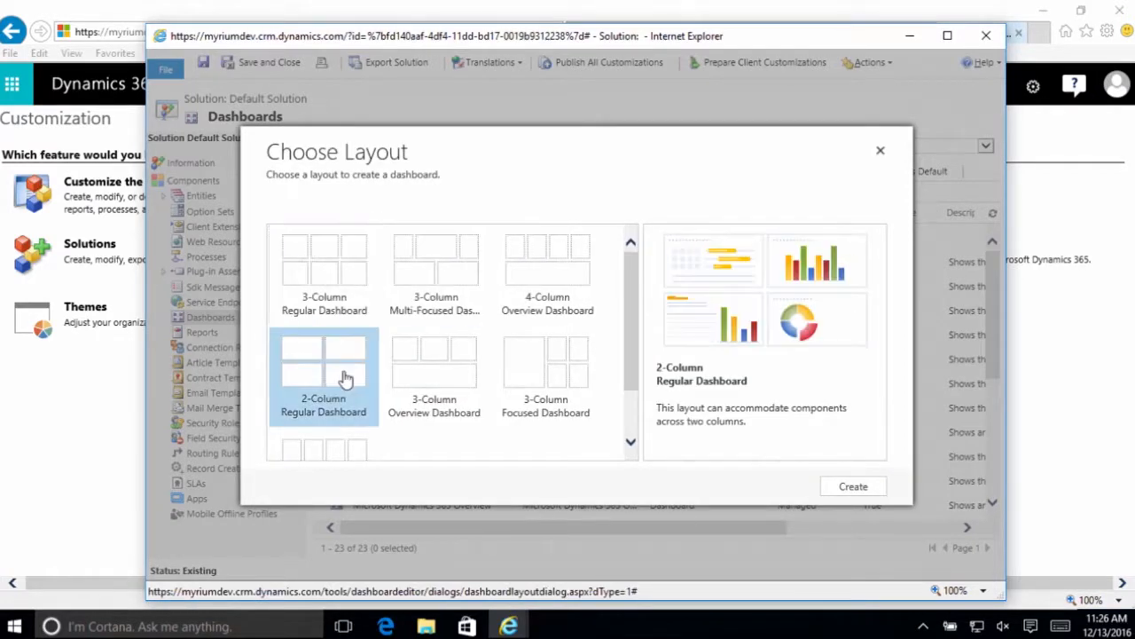
left_click(849, 487)
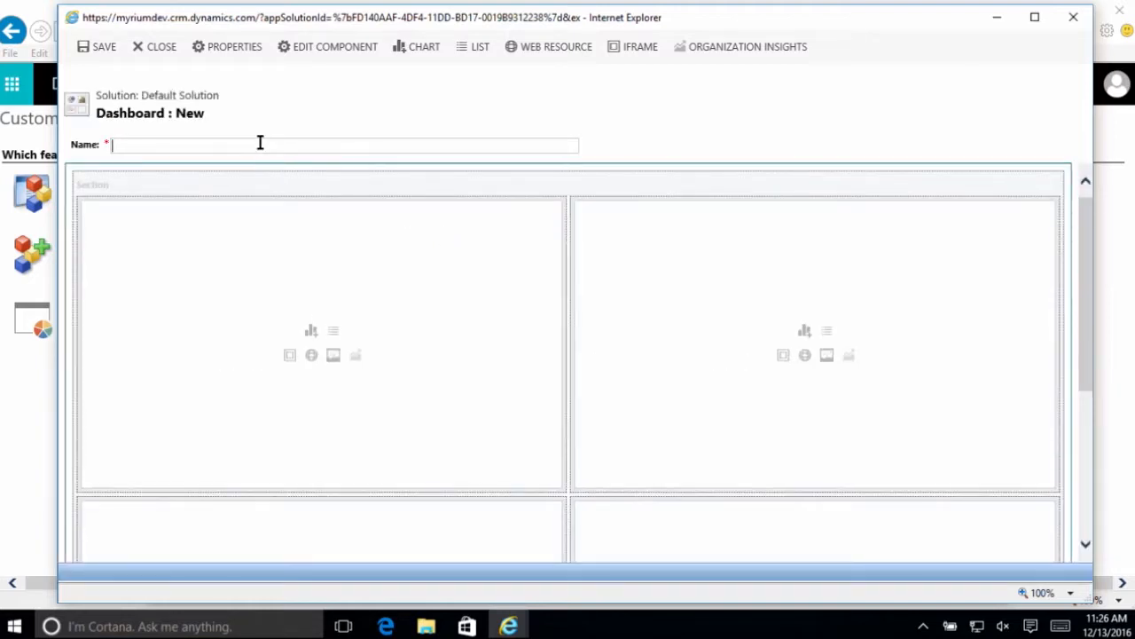
- Name the new dashboard Sample Social
type("Sample")
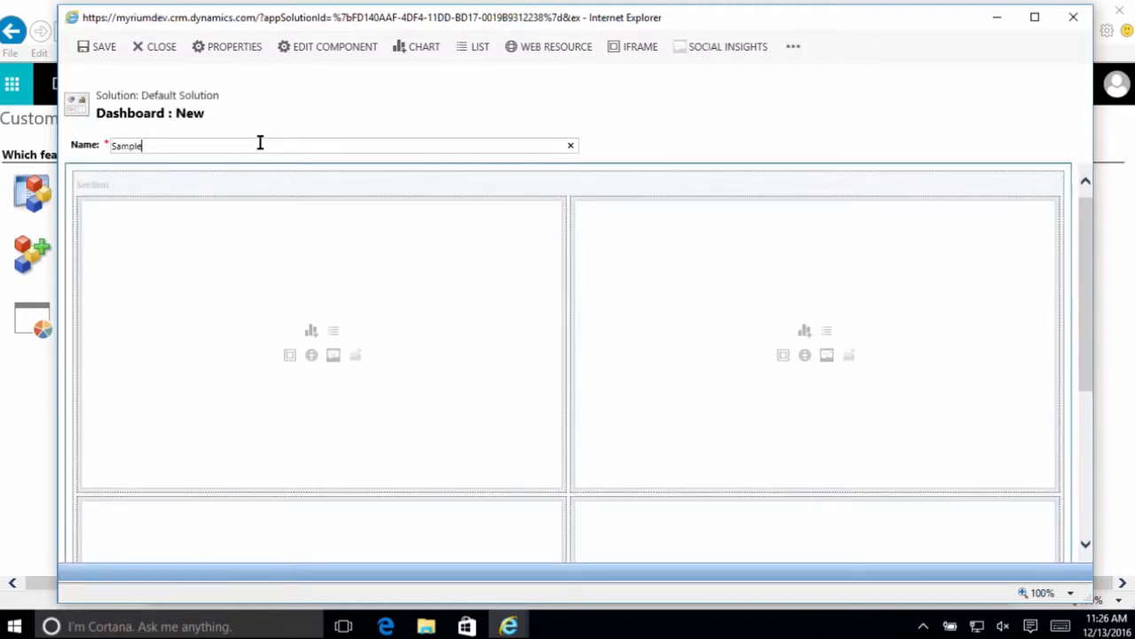
type(" SOcial")
key("BackSpace")
key("BackSpace")
key("BackSpace")
key("BackSpace")
key("BackSpace")
type("ocial")
key("Tab")
- Start a Social Insights setup in the dashboard's first component area, using the existing Dynamics CRM search topic
left_click(334, 356)
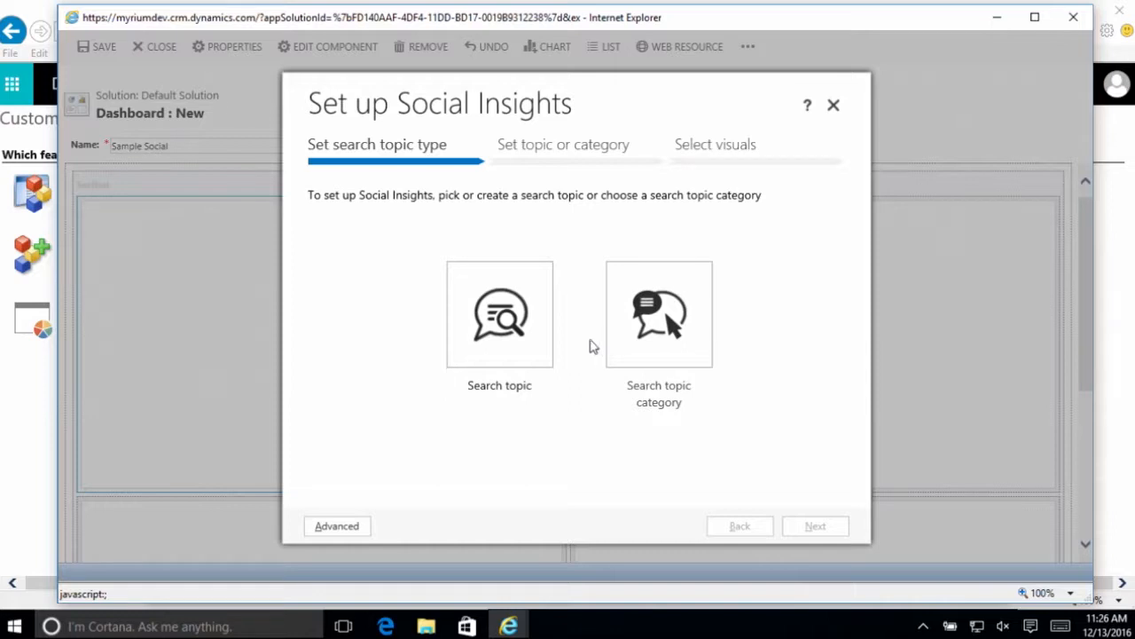
left_click(546, 360)
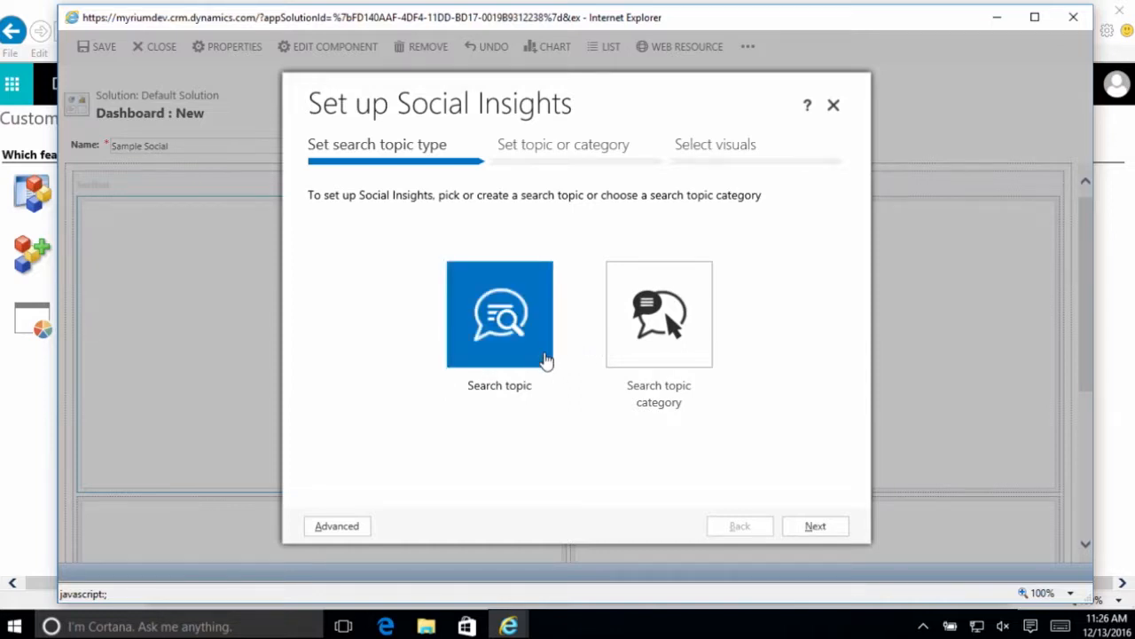
left_click(809, 526)
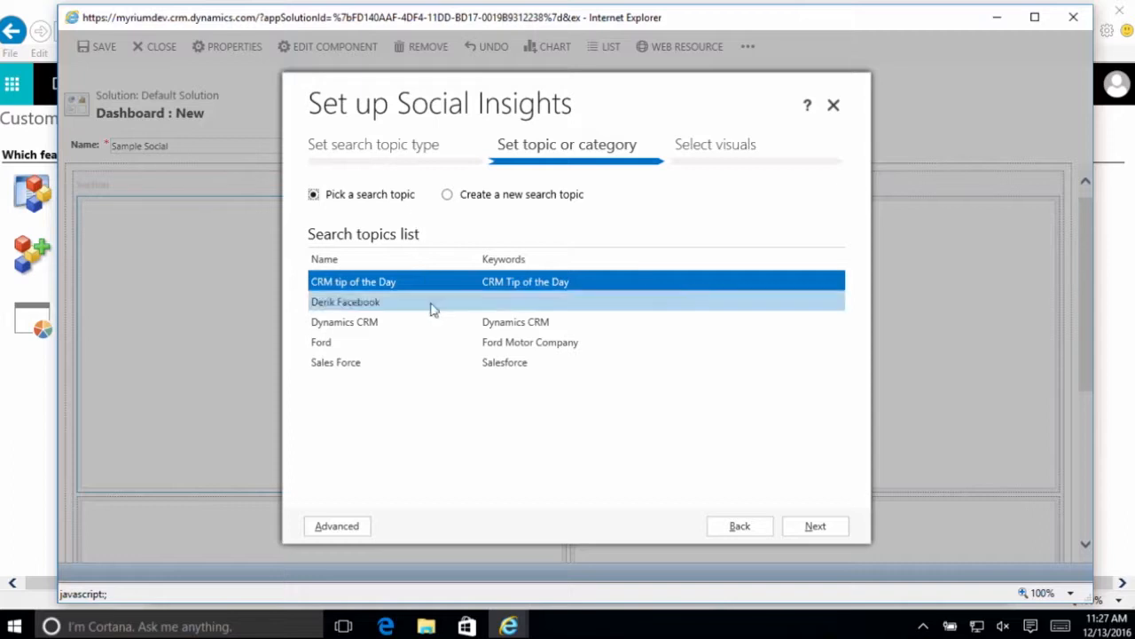
left_click(391, 327)
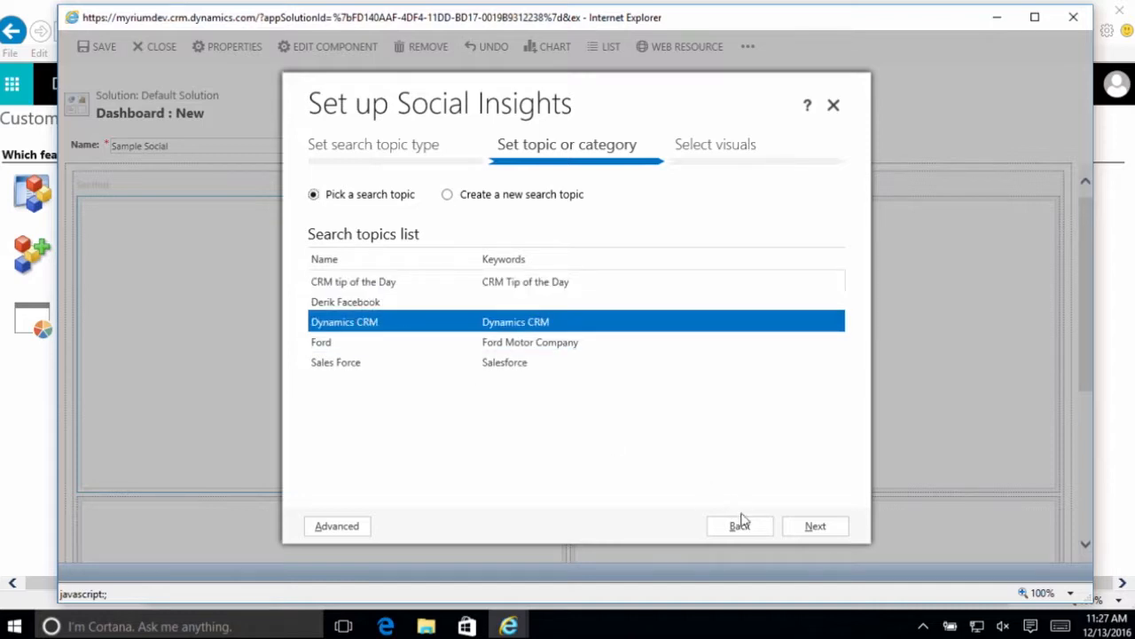
left_click(810, 529)
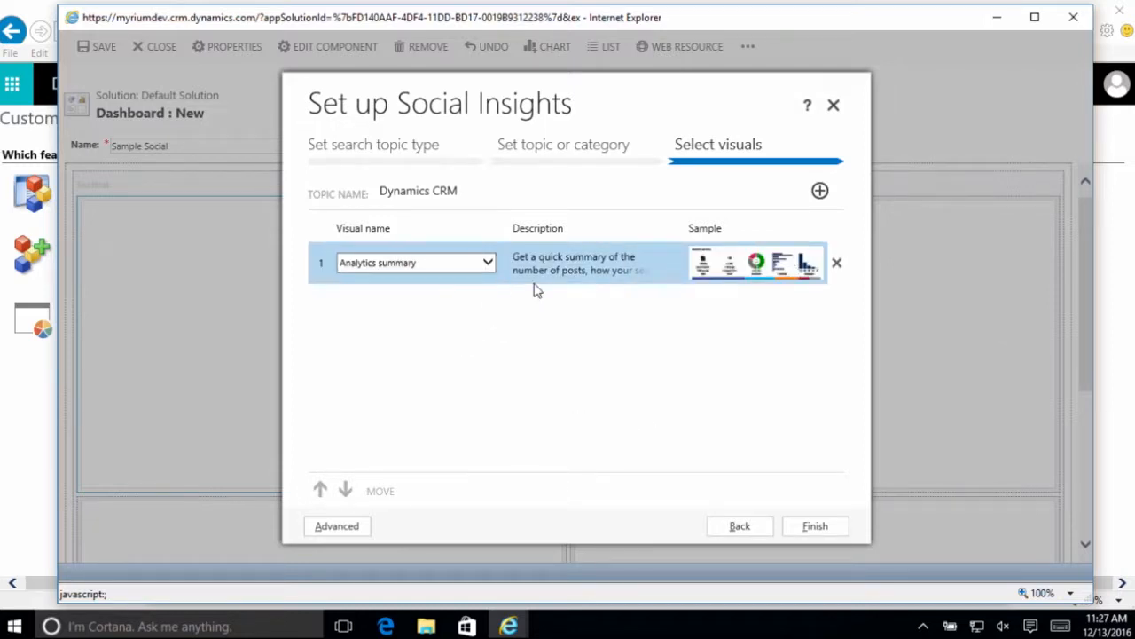
- Try Languages share of voice as the first visual and switch back to Analytics summary
left_click(488, 265)
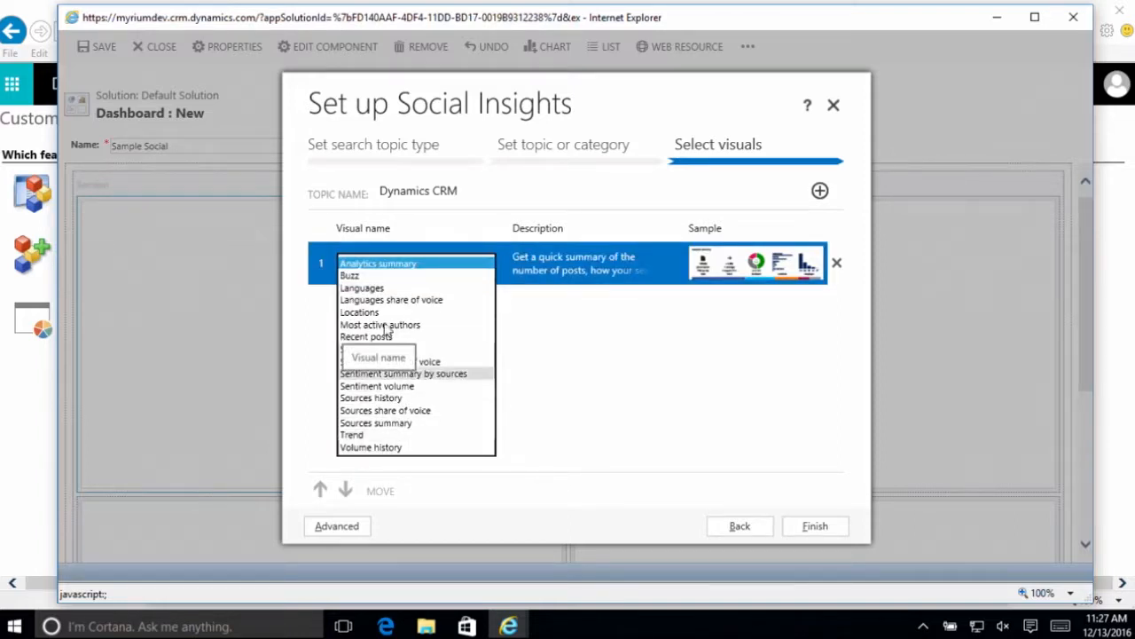
left_click(377, 299)
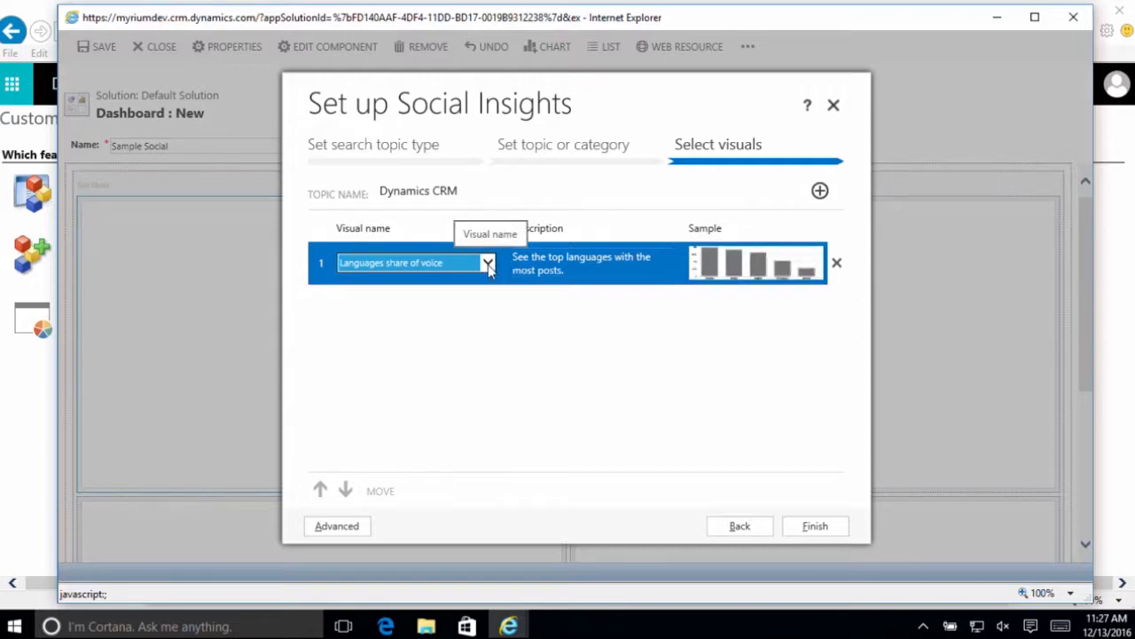
left_click(488, 264)
left_click(456, 227)
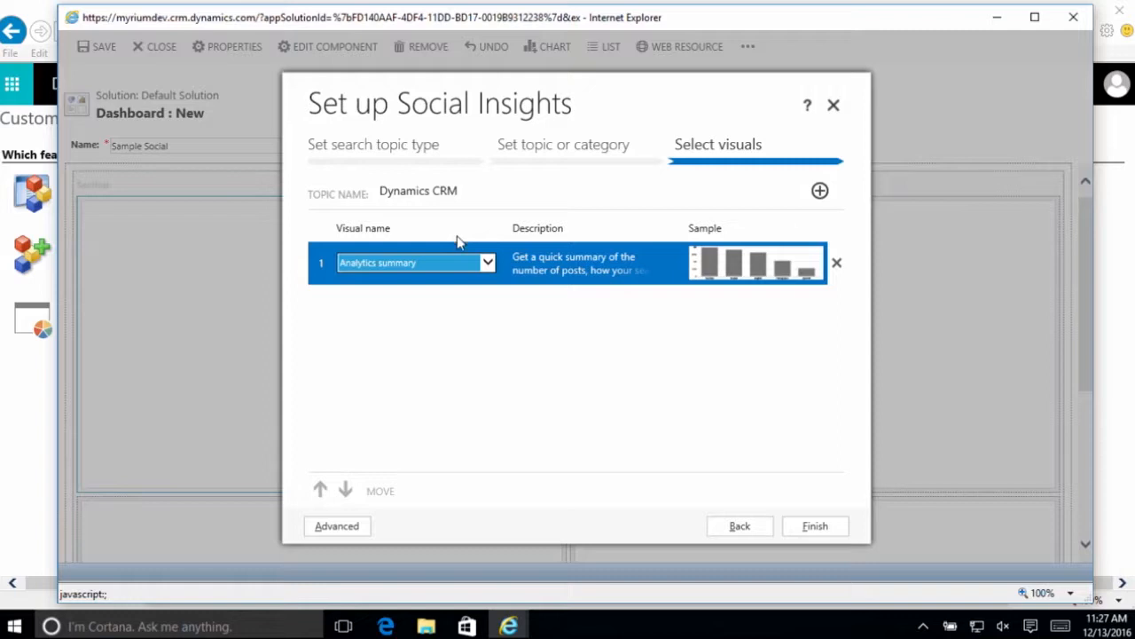
- Add Most active authors as the second visual and finish the Social Insights setup
left_click(820, 200)
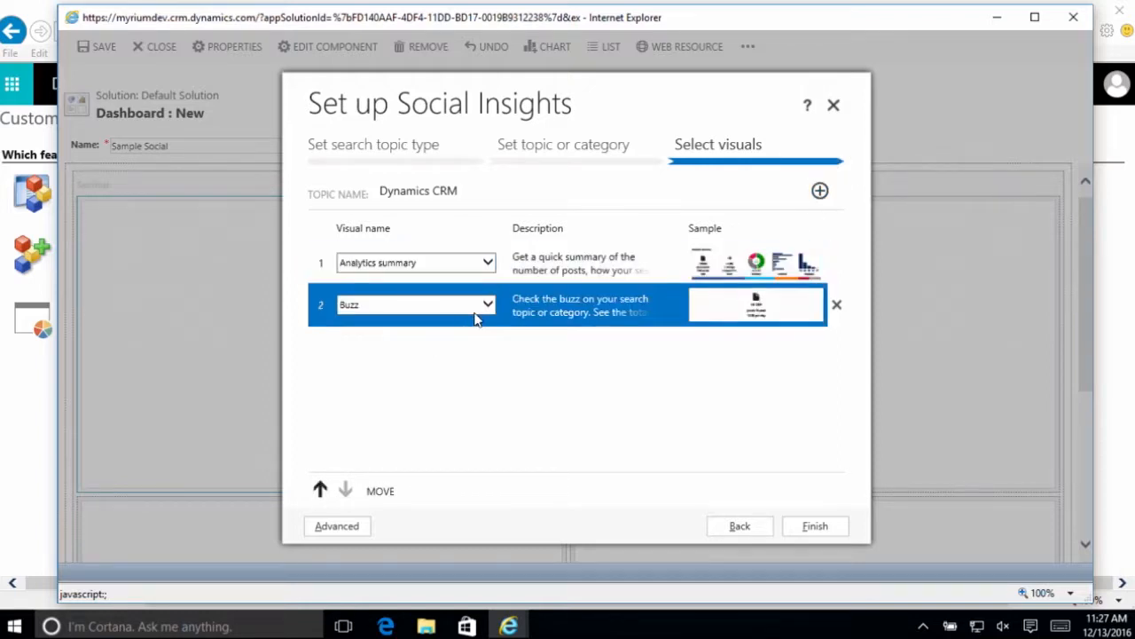
left_click(487, 305)
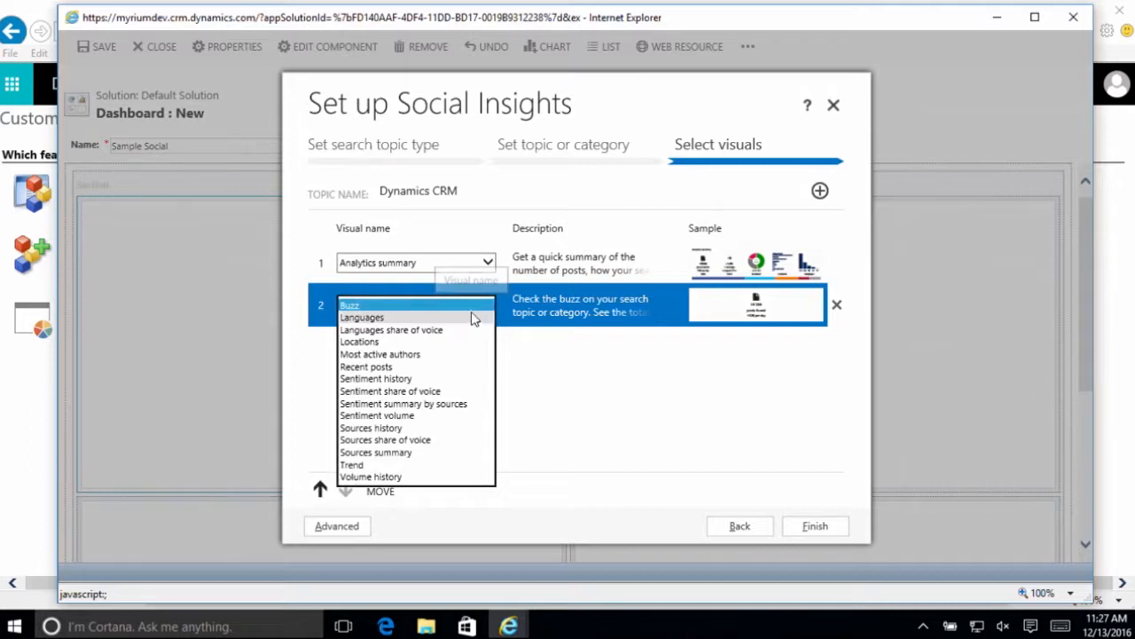
left_click(448, 355)
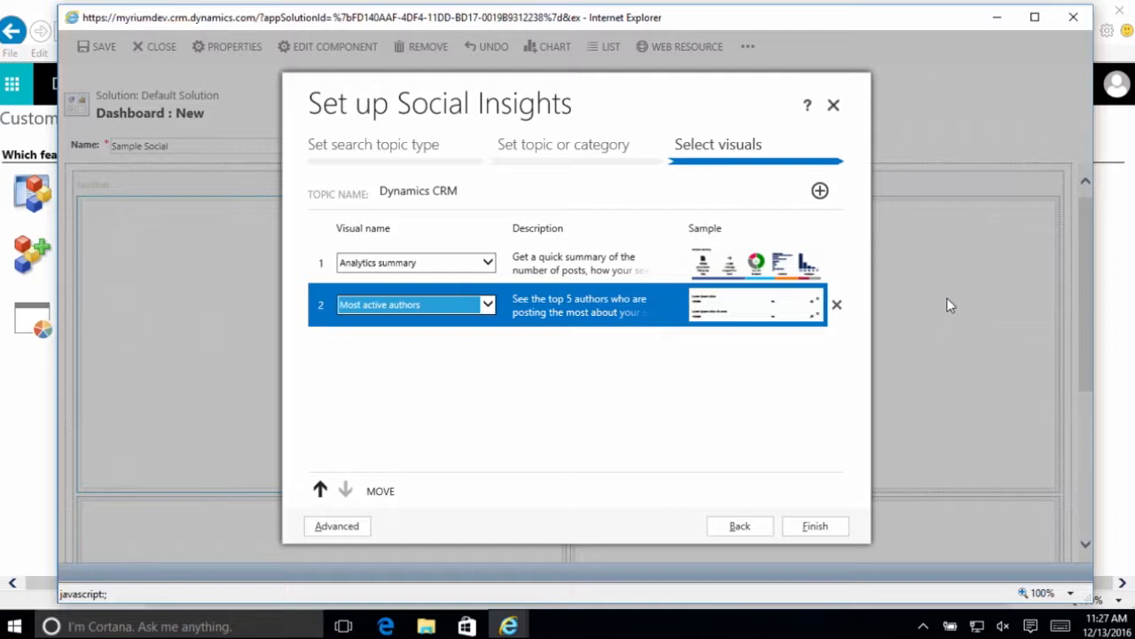
left_click(796, 530)
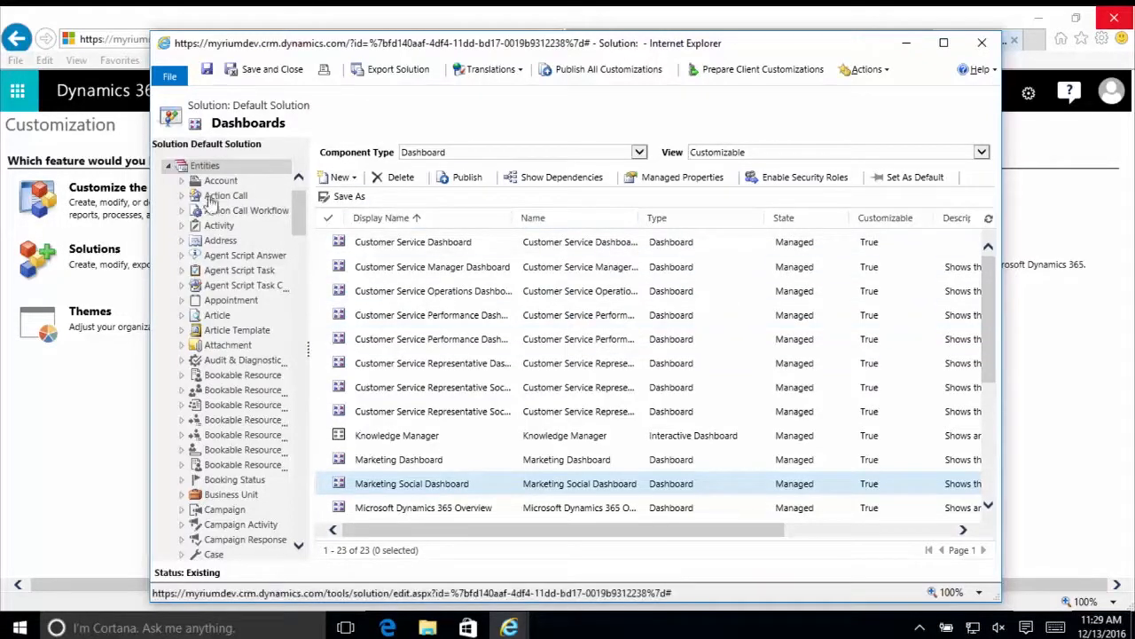
- Open the Account entity's main form named Account for editing
left_click(183, 183)
left_click(233, 217)
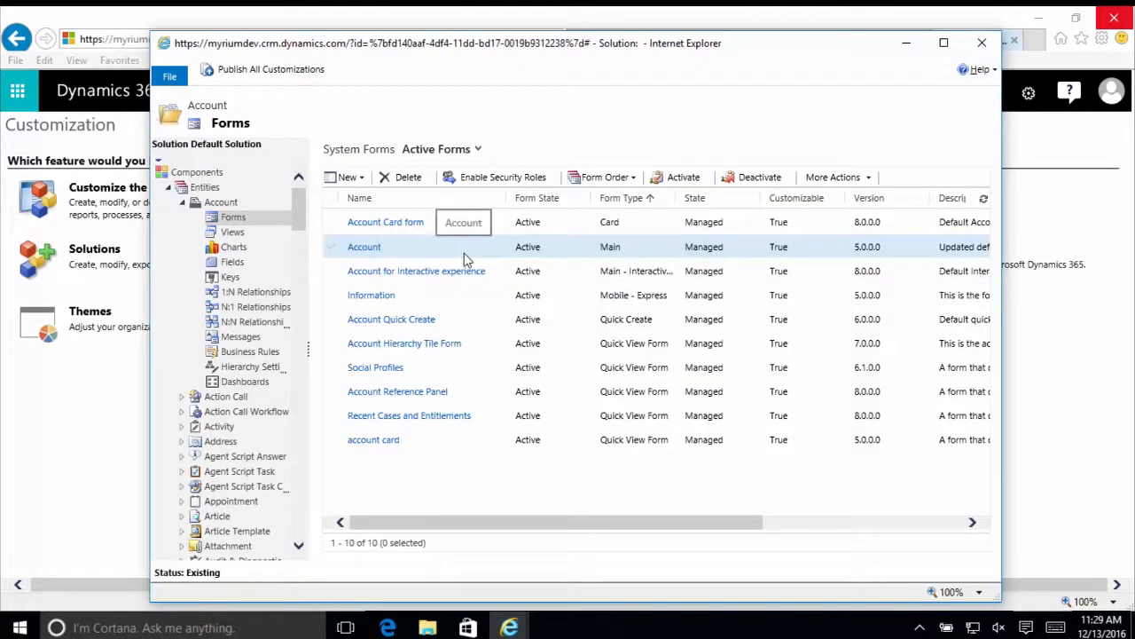
double_click(464, 252)
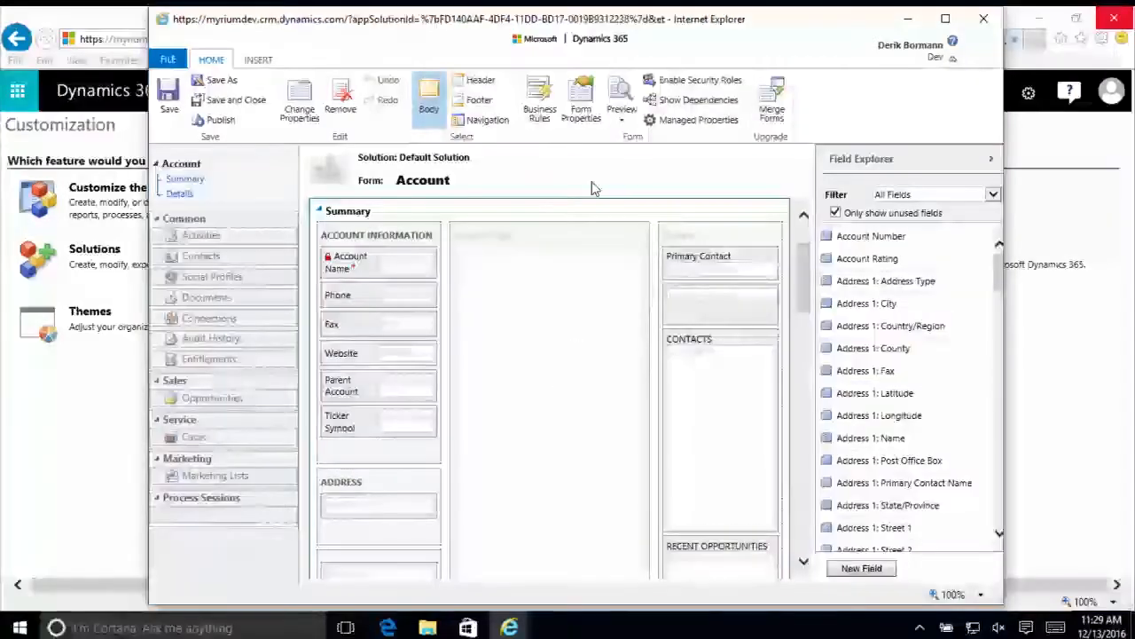
- Insert a one-column tab into the Account form with the name Social and the label Social Info
left_click(259, 61)
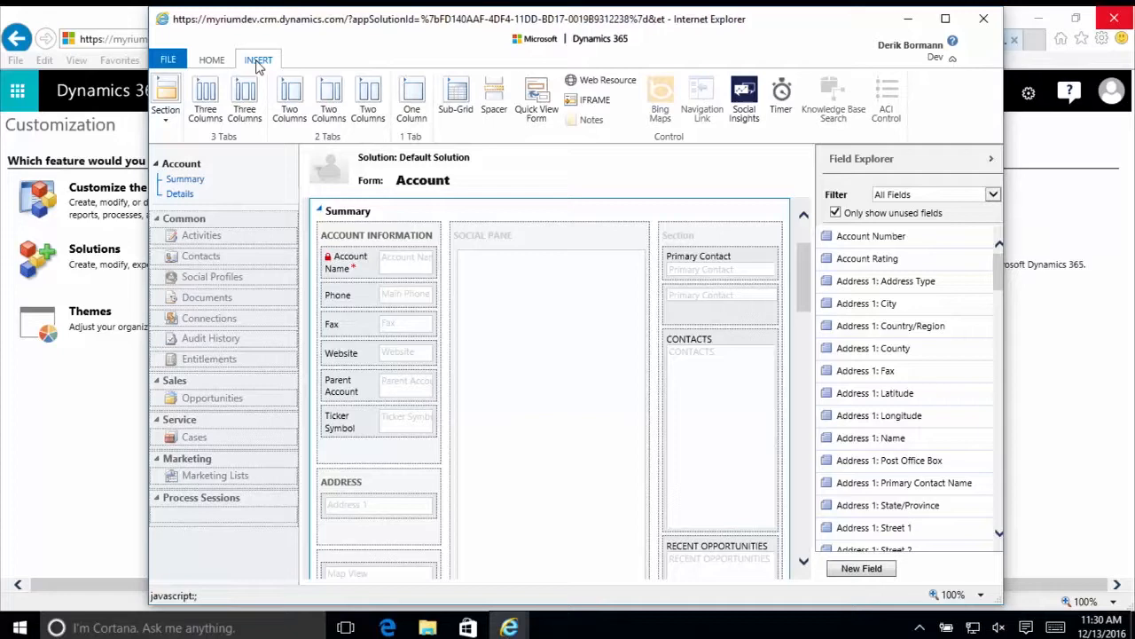
left_click(416, 104)
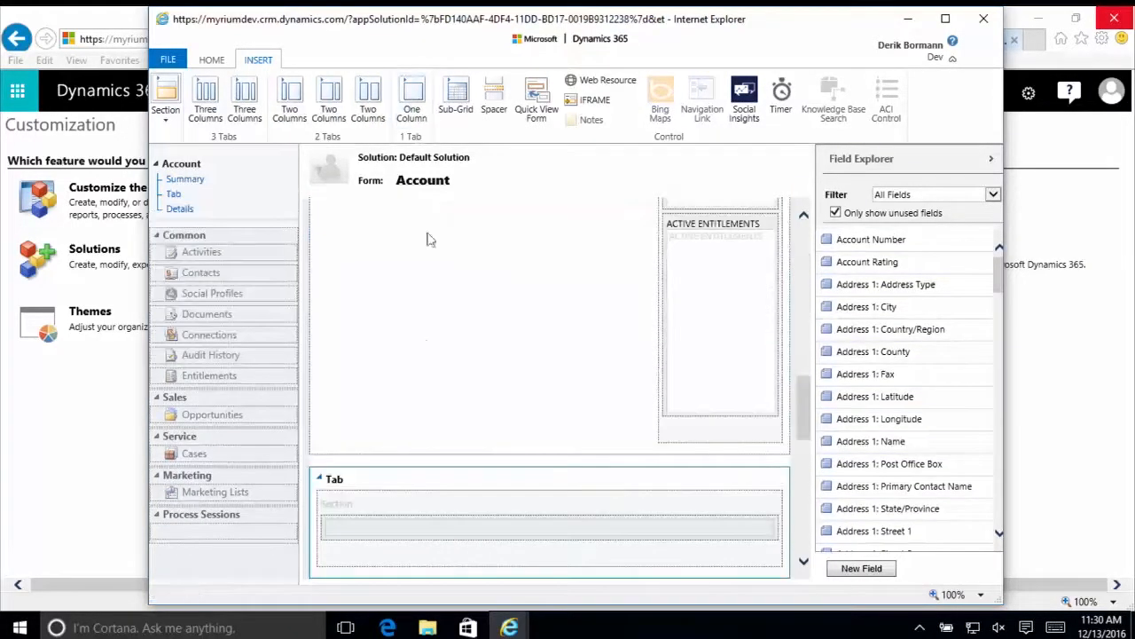
double_click(397, 486)
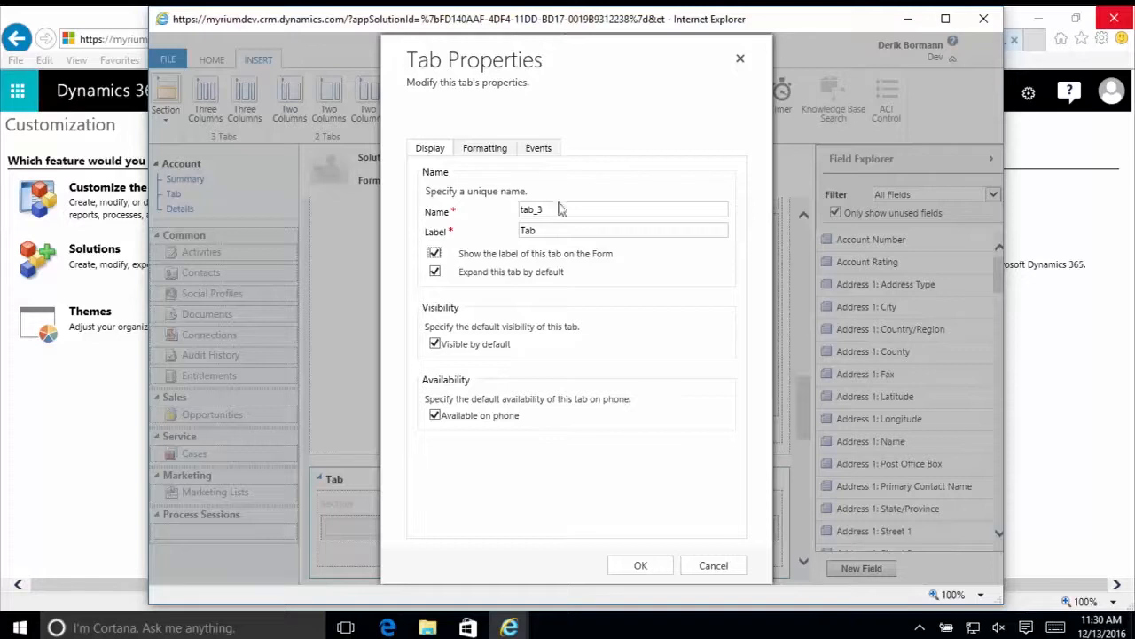
left_click_drag(563, 213, 499, 208)
type("Social")
key("Tab")
type("SOcial Info")
left_click(532, 228)
key("BackSpace")
type("o")
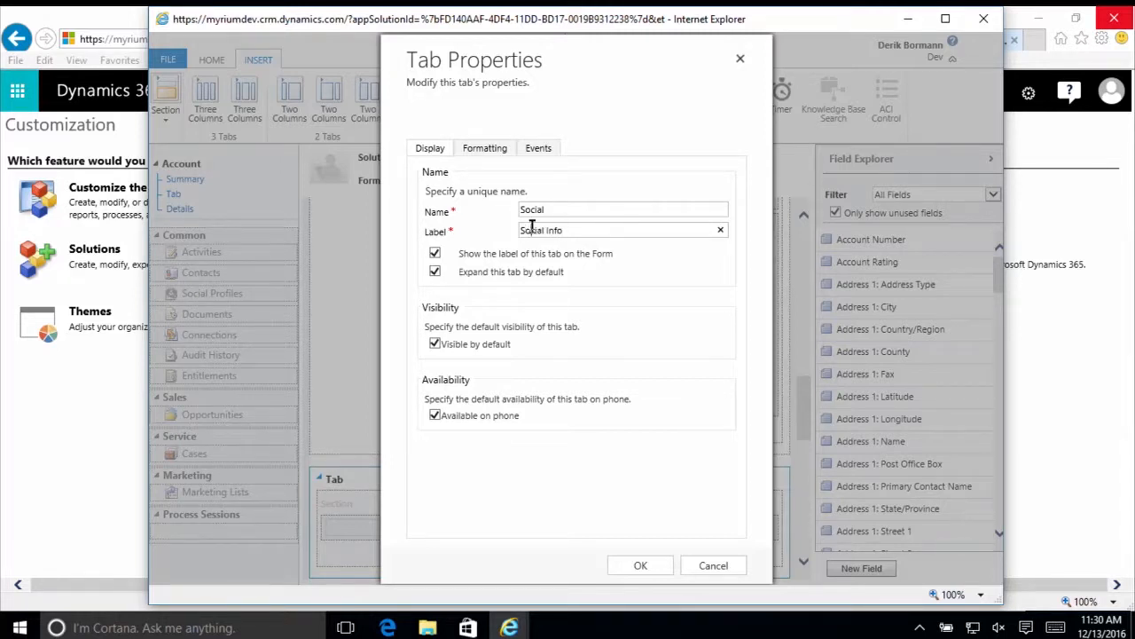
left_click(645, 568)
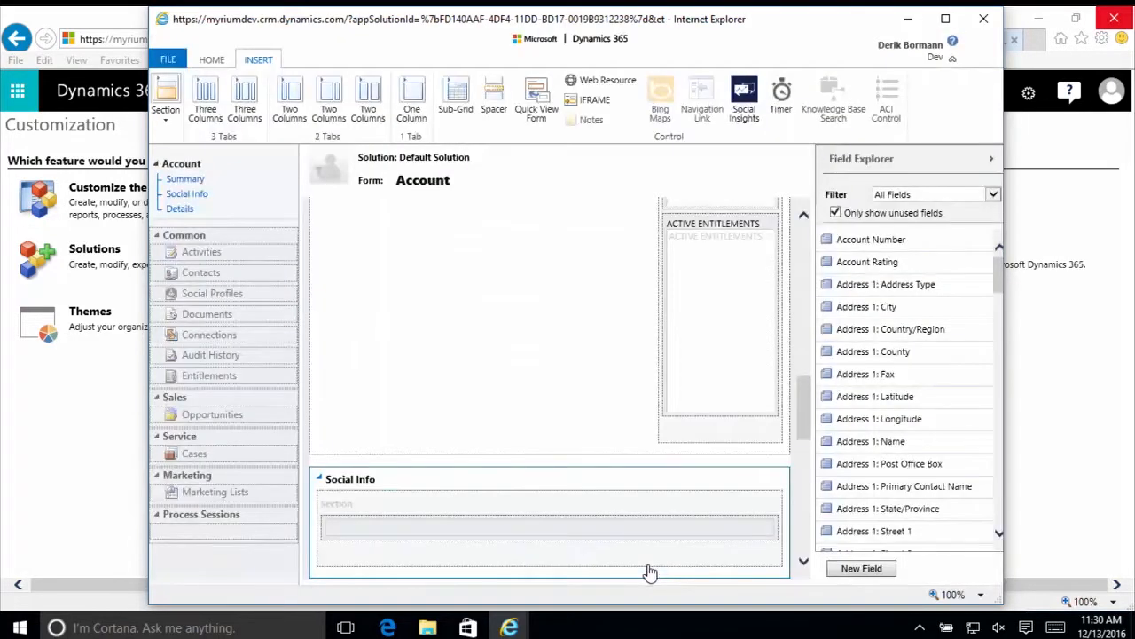
- Add a Social Insights control occupying 12 rows to the Social Info tab's section of the Account form
left_click(741, 94)
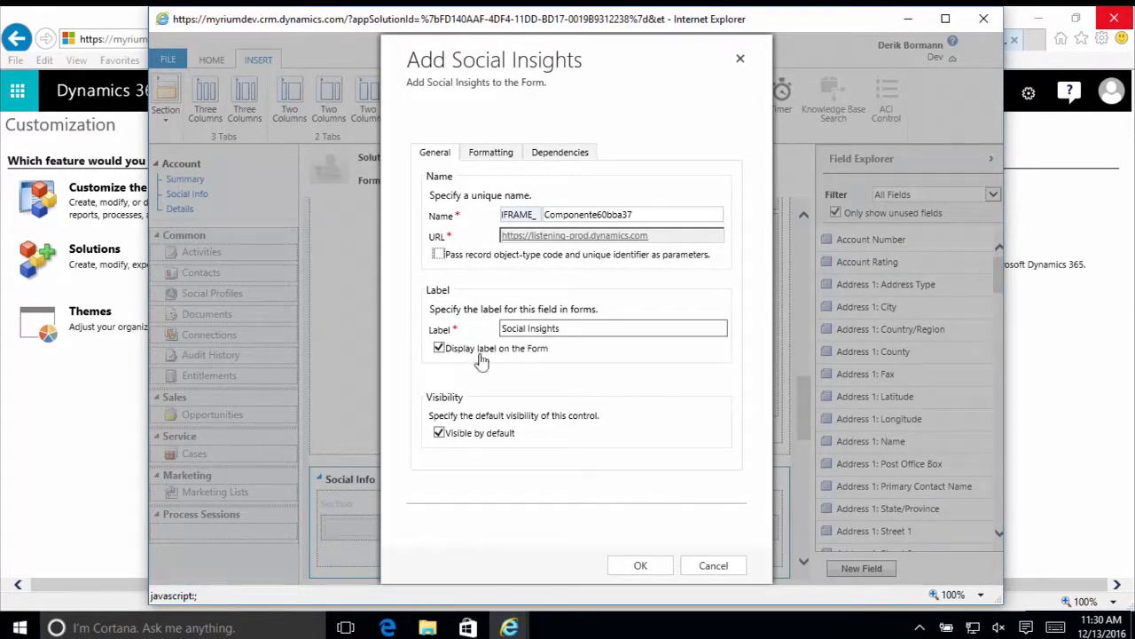
left_click(503, 164)
scroll(572, 443, "down", 2)
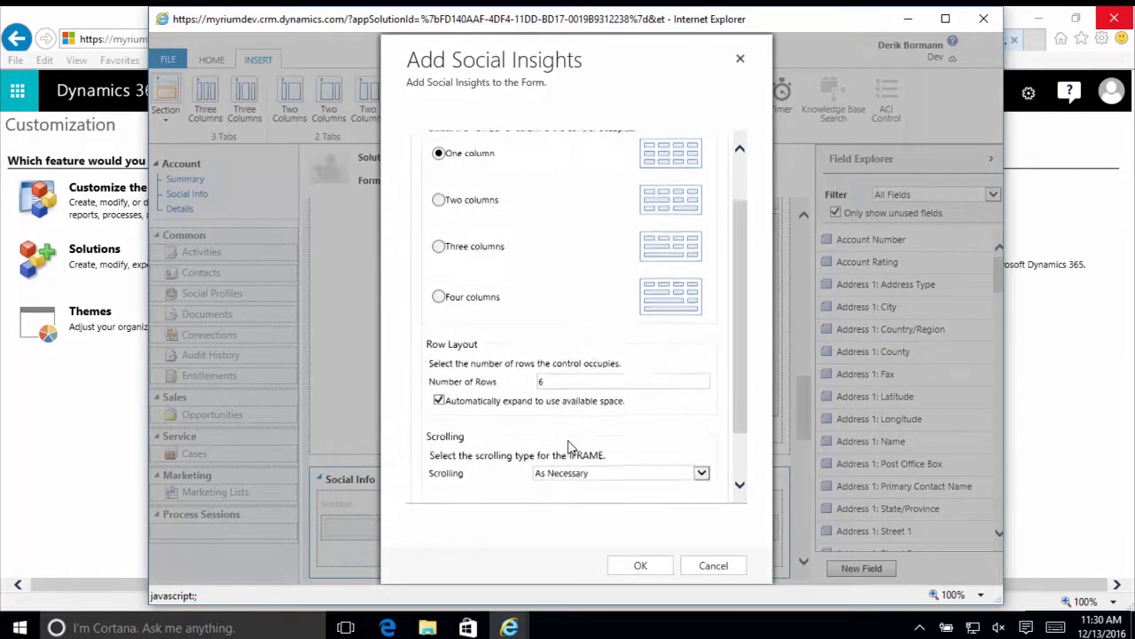
left_click(555, 376)
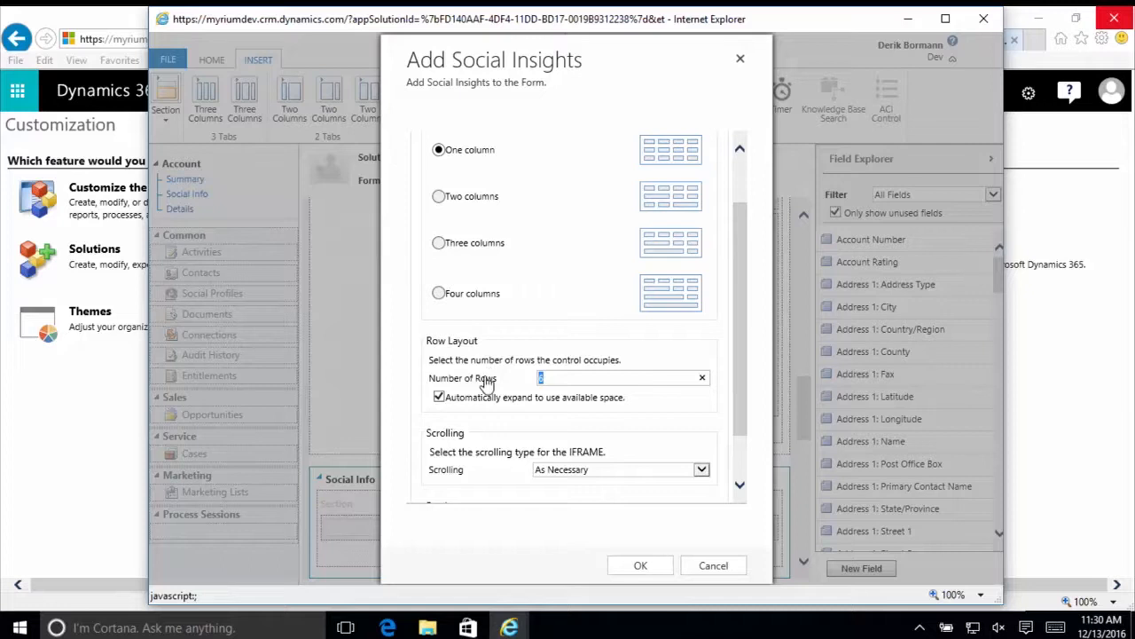
type("12")
key("Tab")
left_click(639, 565)
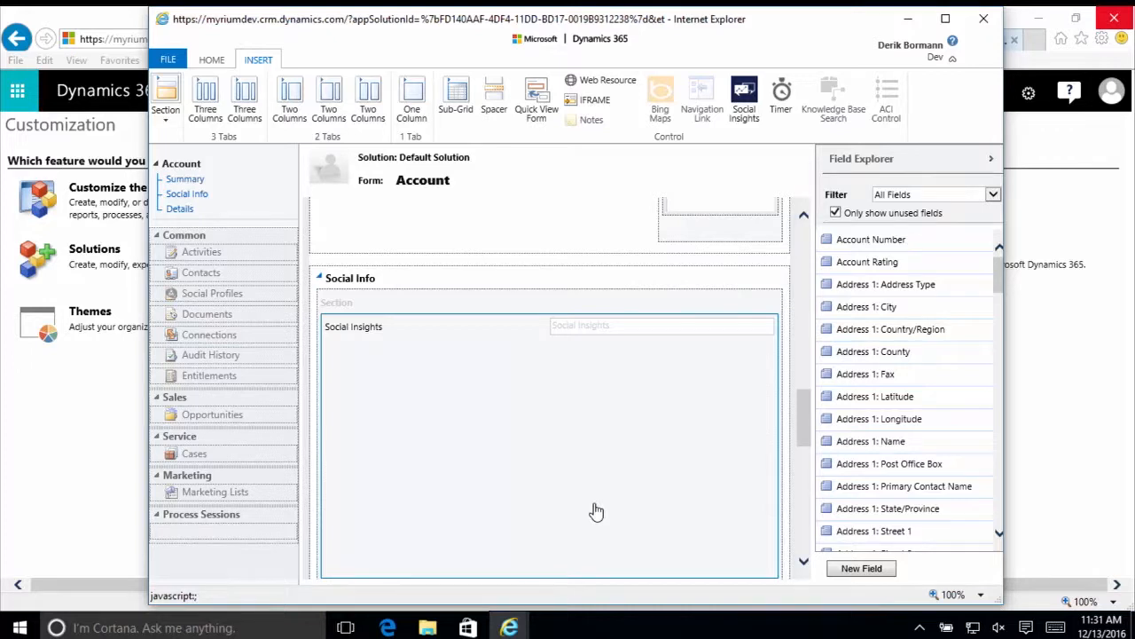
- Publish the Account form, and close the form editor and the default solution window
left_click(209, 60)
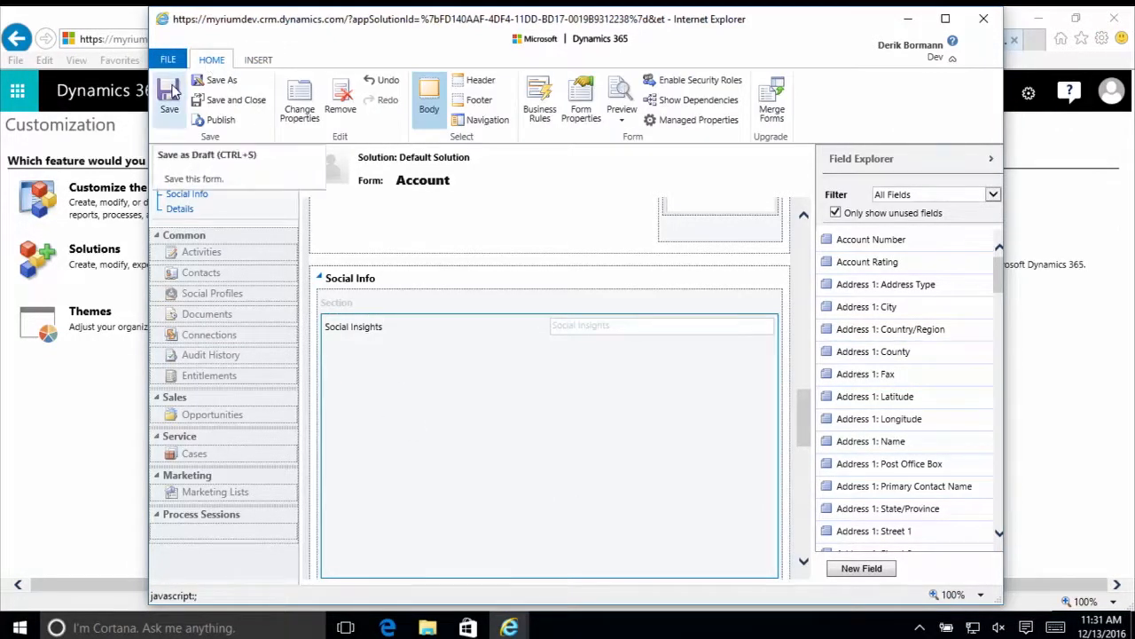
left_click(235, 122)
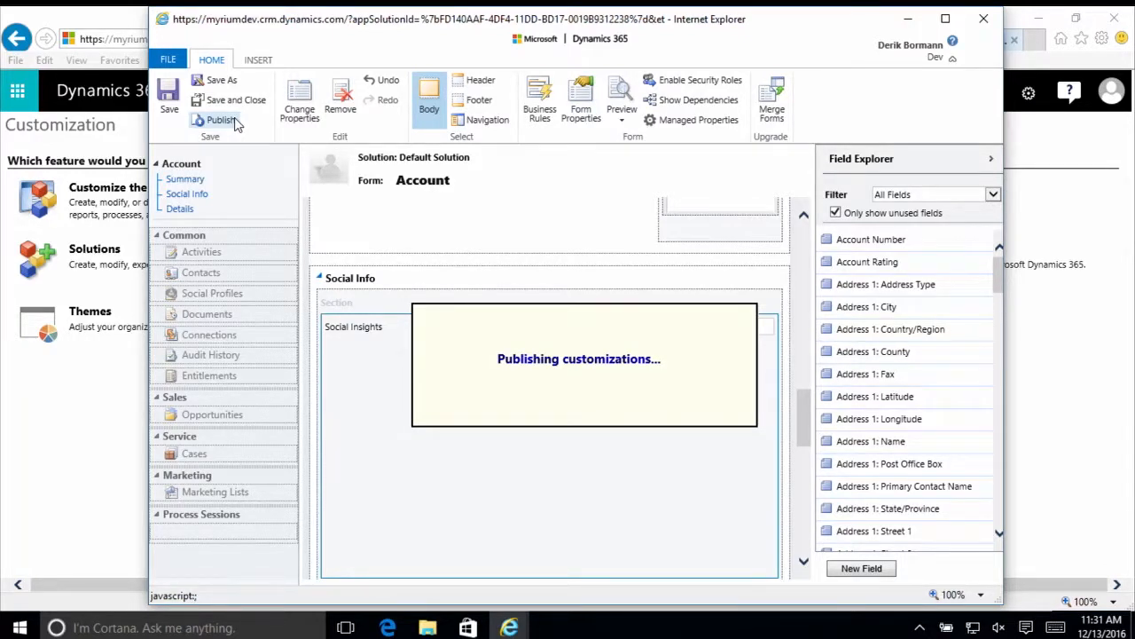
left_click(983, 19)
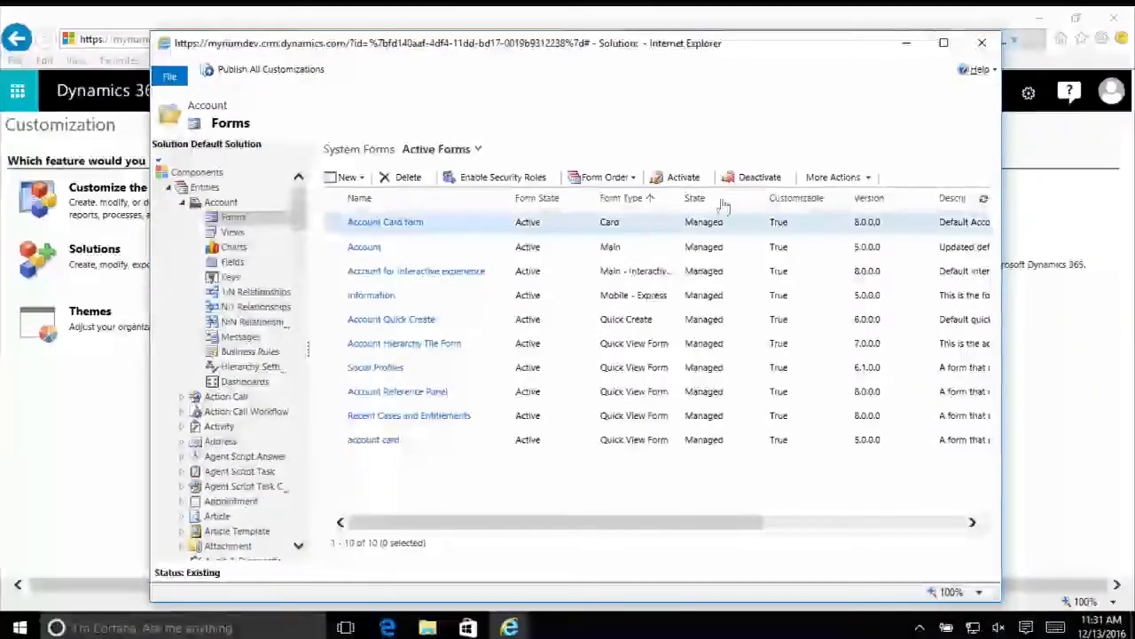
left_click(982, 43)
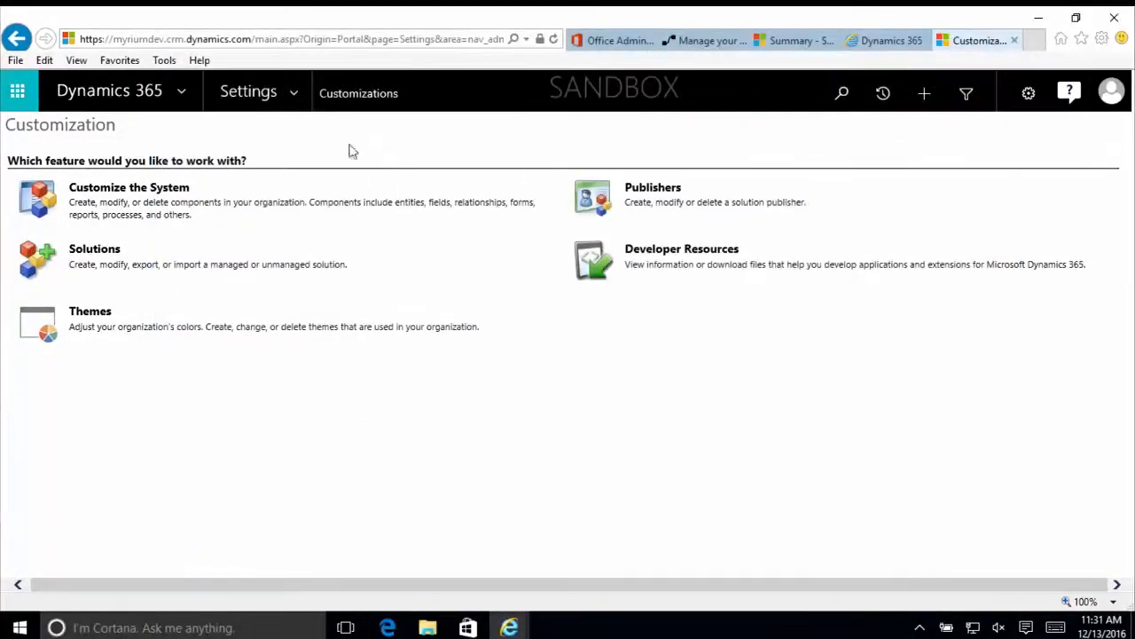
- Open the A. Datum Corporation (sample) record from the Accounts list in the Sales area
left_click(298, 104)
left_click(108, 165)
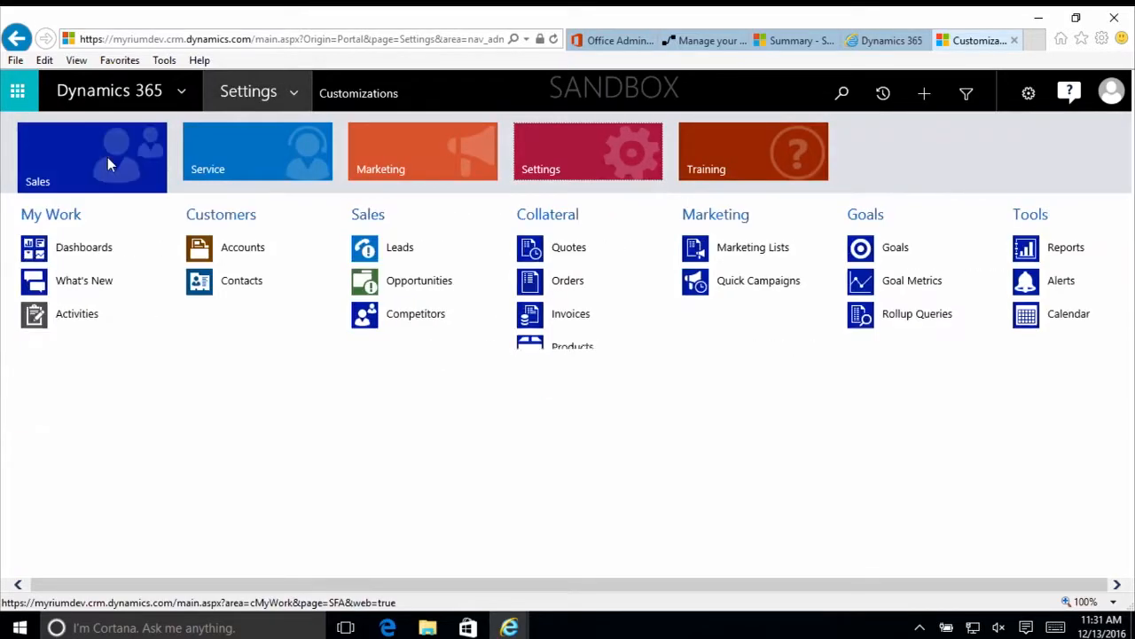
left_click(265, 257)
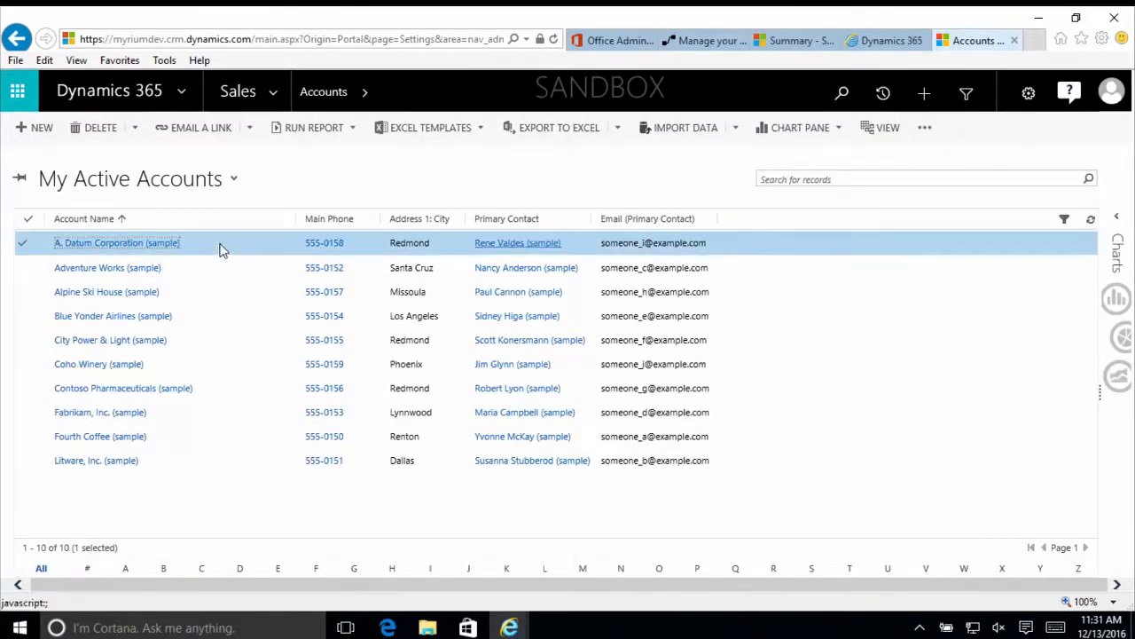
double_click(222, 249)
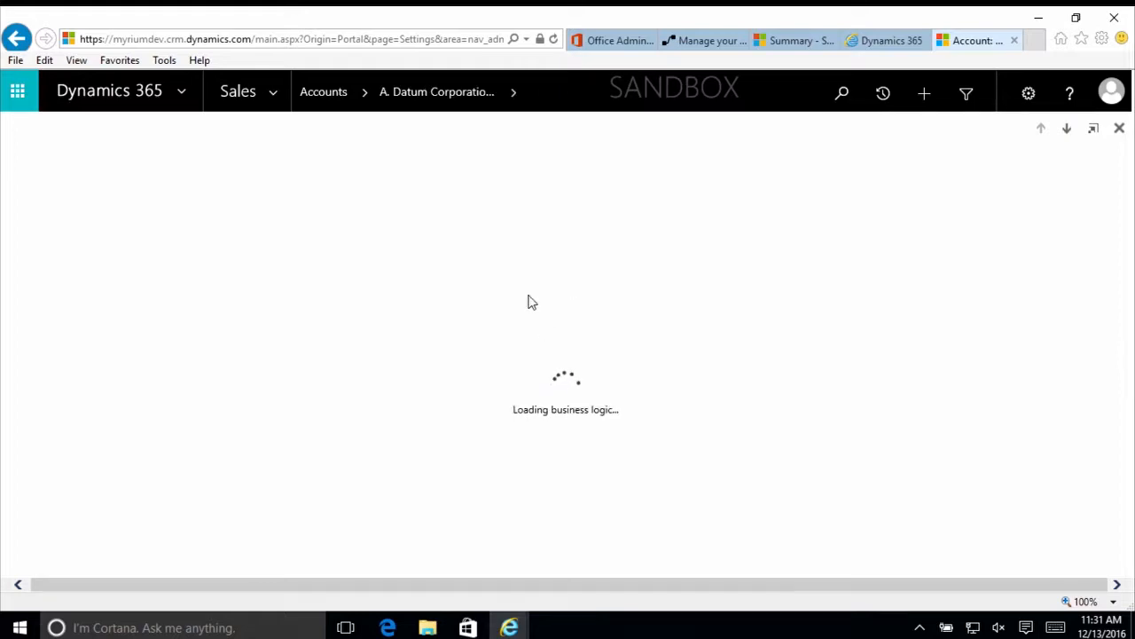
- Configure Social Insights in the account's Social Info section with the existing search topic Ford and the Analytics summary visual
scroll(479, 382, "down", 6)
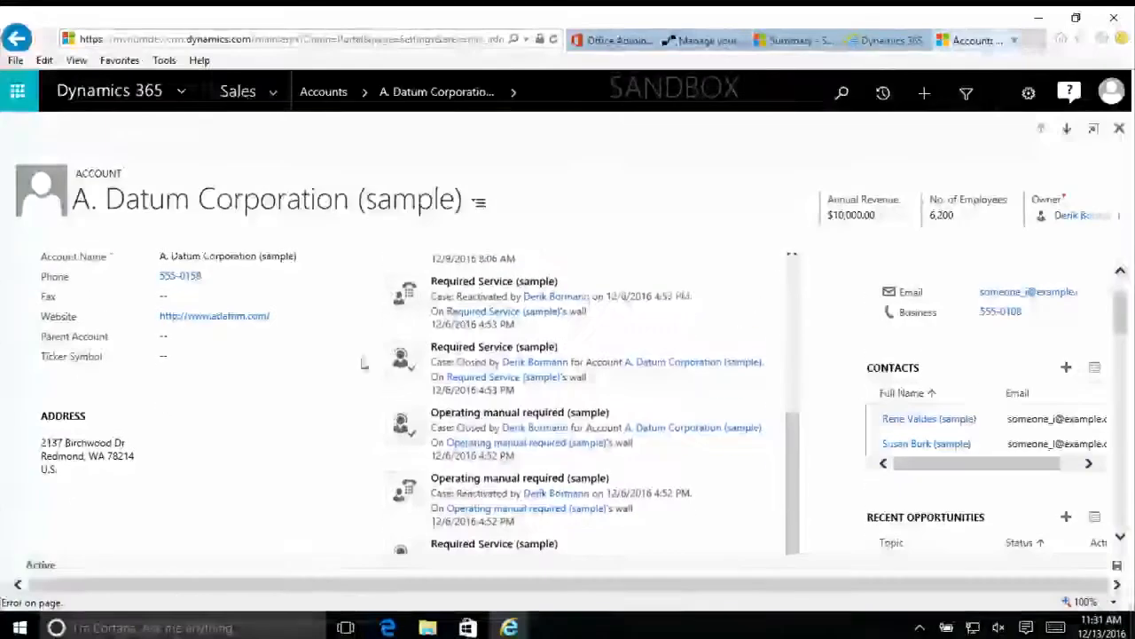
scroll(279, 399, "down", 10)
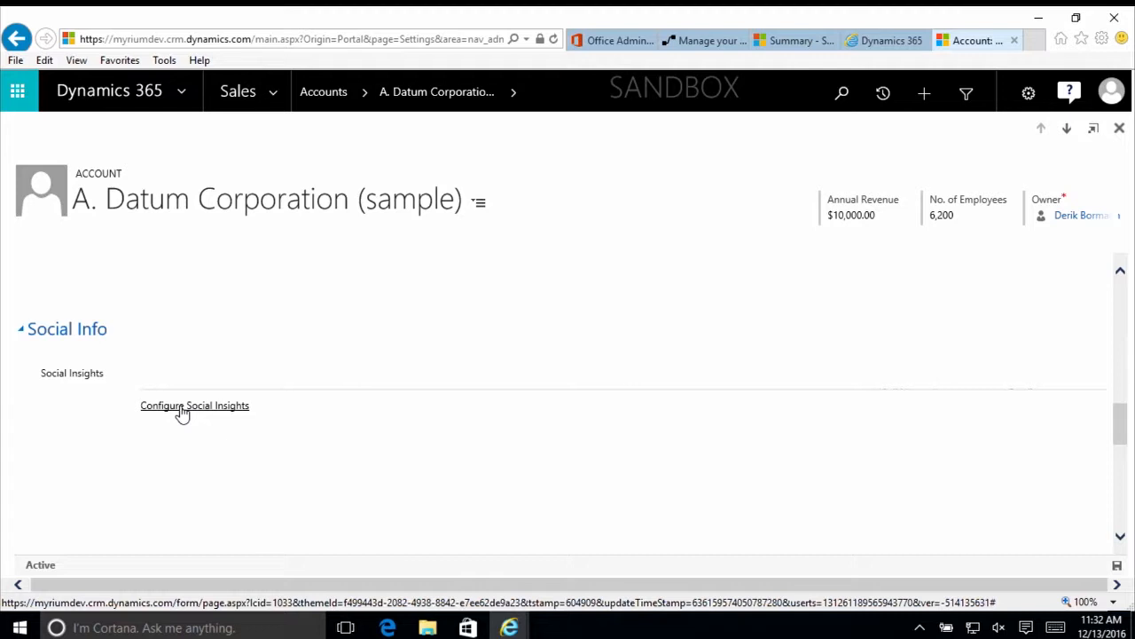
left_click(181, 408)
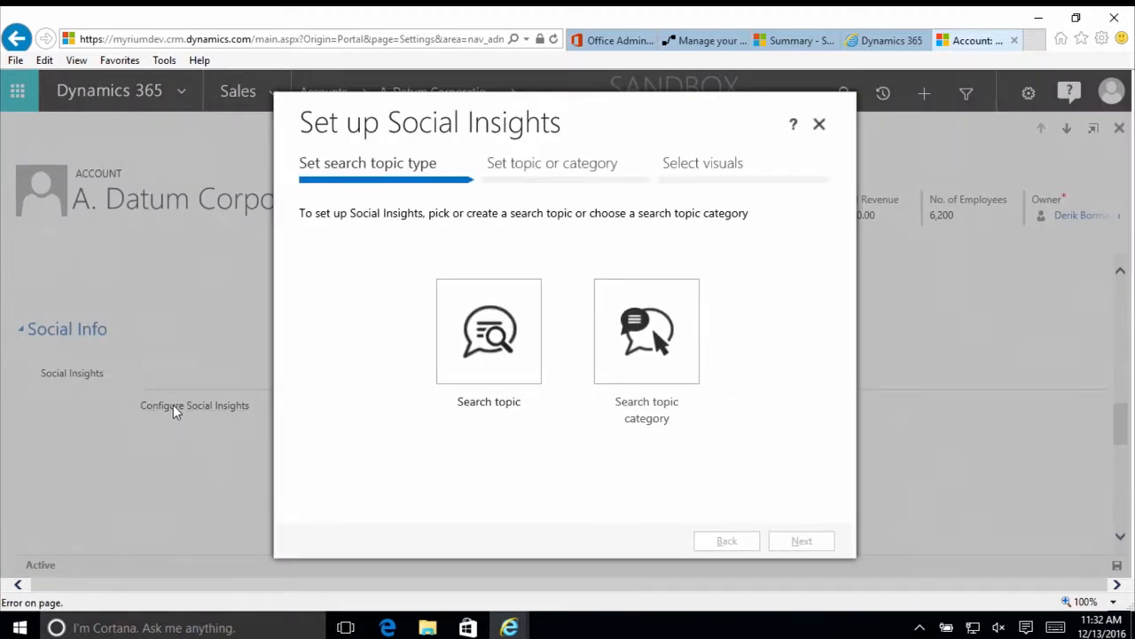
left_click(445, 387)
left_click(803, 541)
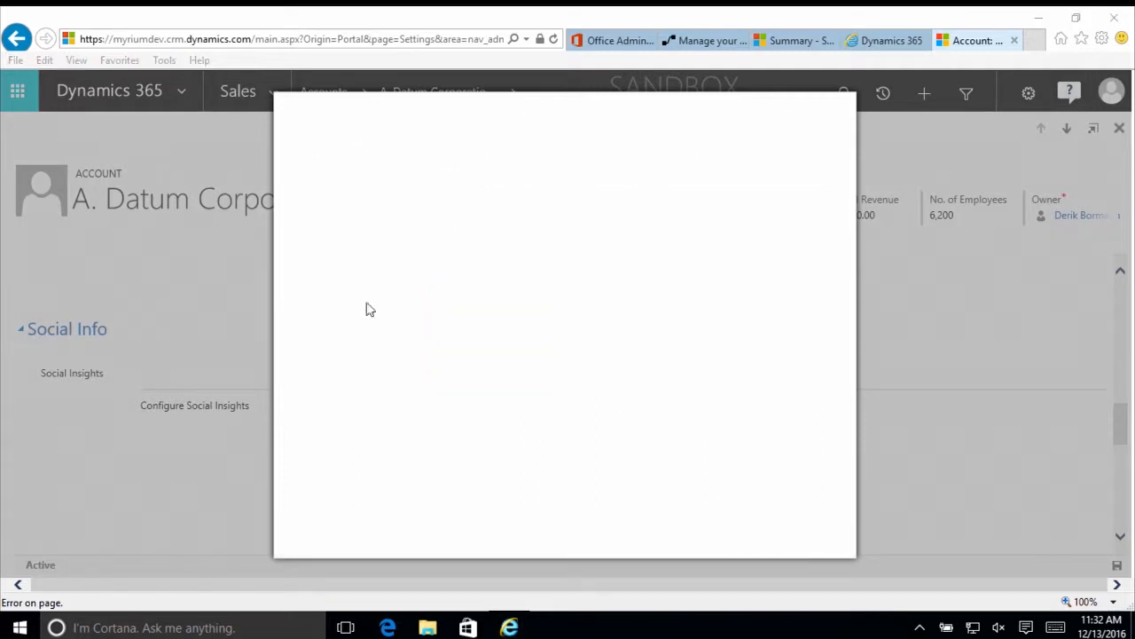
left_click(745, 424)
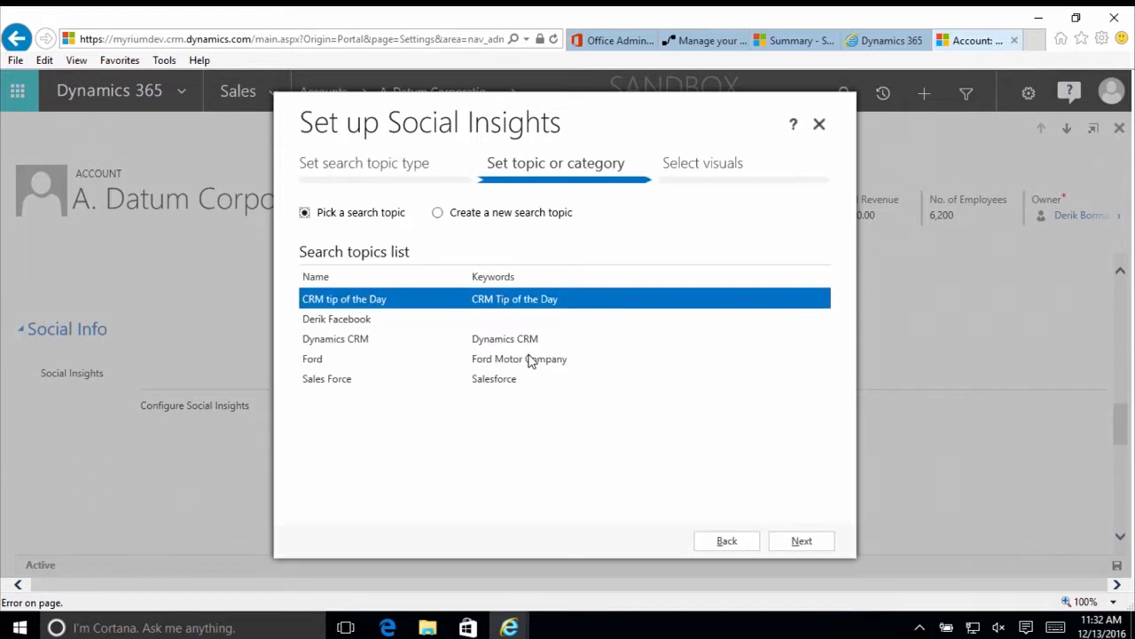
left_click(399, 359)
left_click(814, 543)
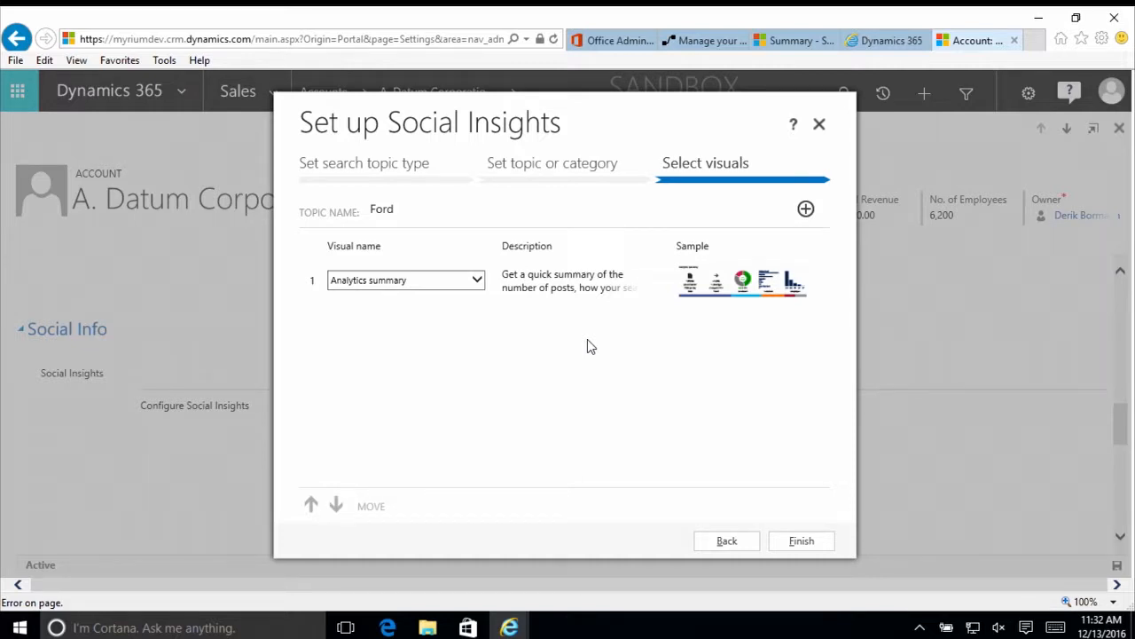
left_click(798, 541)
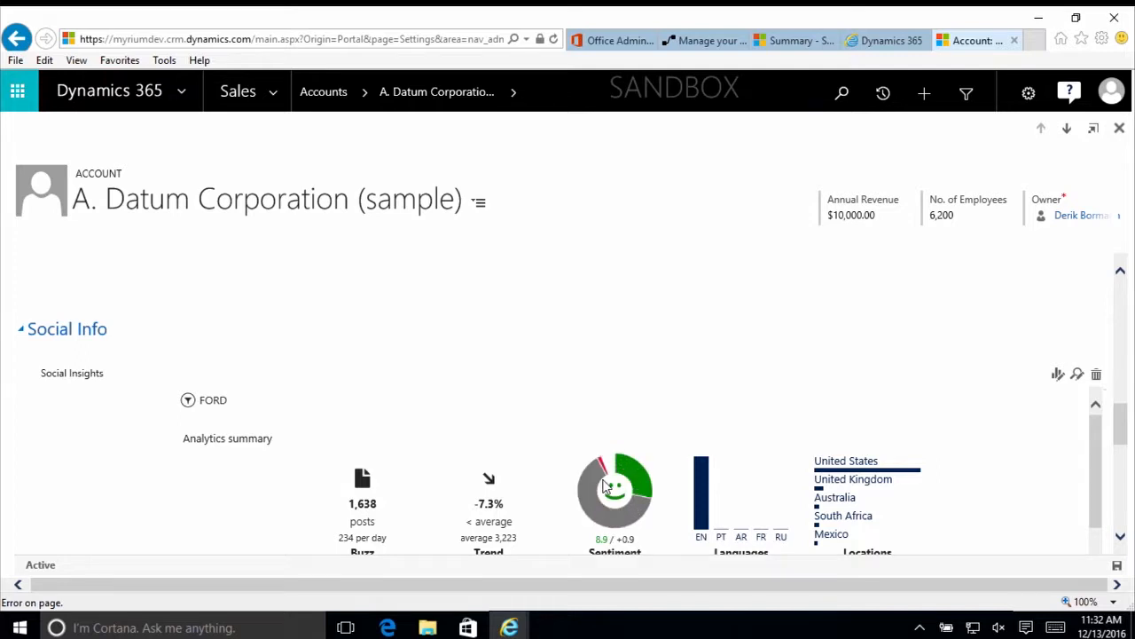
scroll(599, 476, "down", 3)
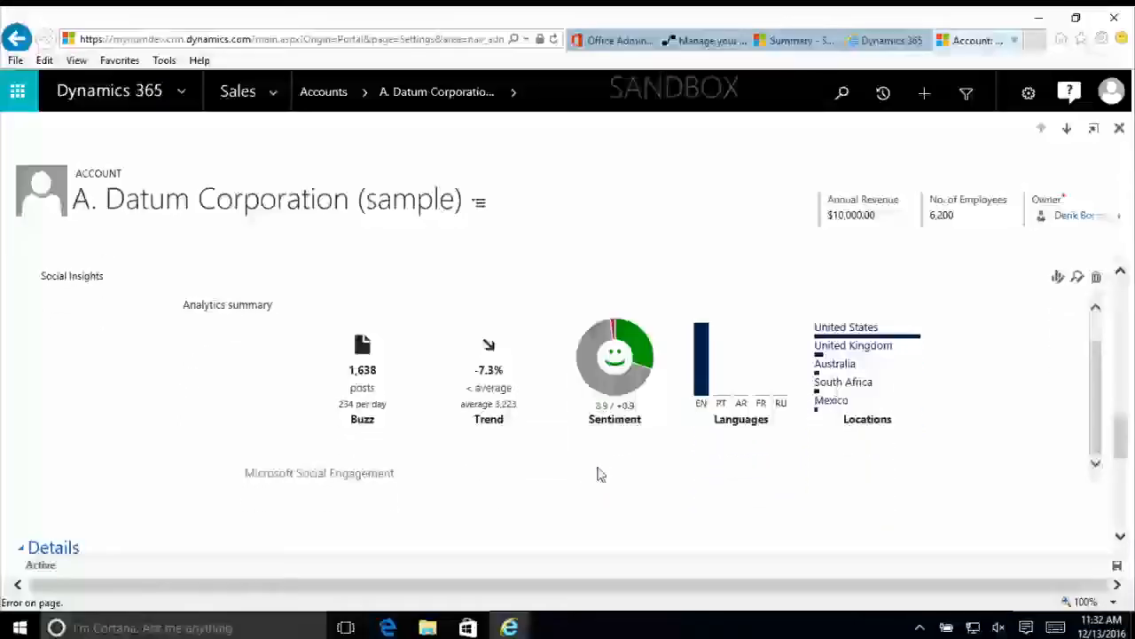
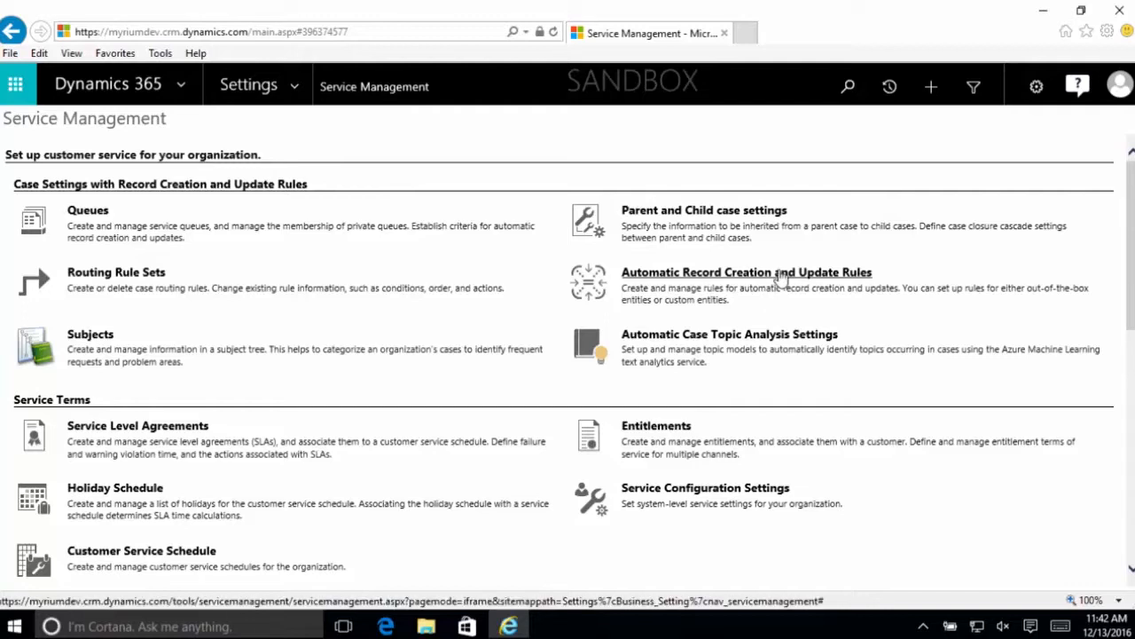
- Start a new rule under Automatic Record Creation and Update Rules and name it Sample
left_click(727, 282)
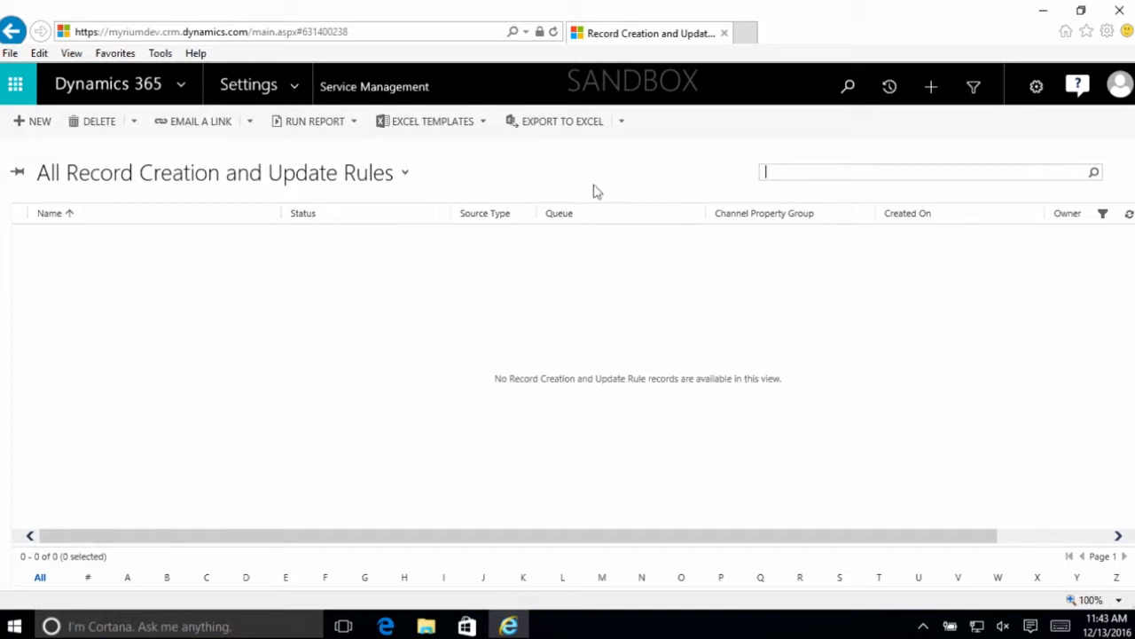
left_click(46, 128)
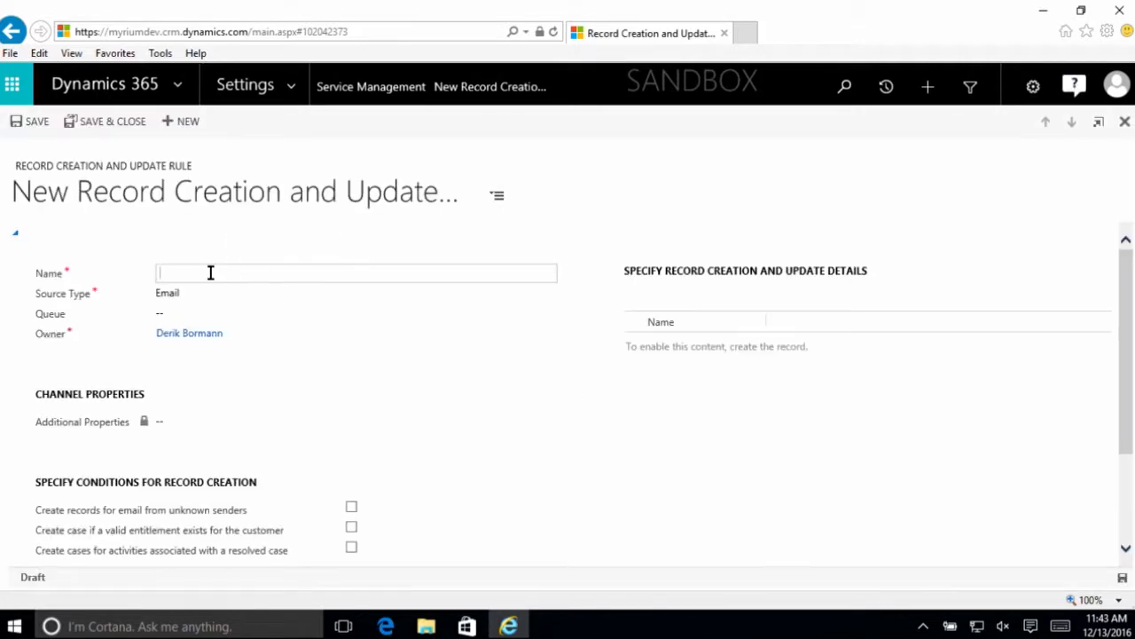
type("Sample")
key("Tab")
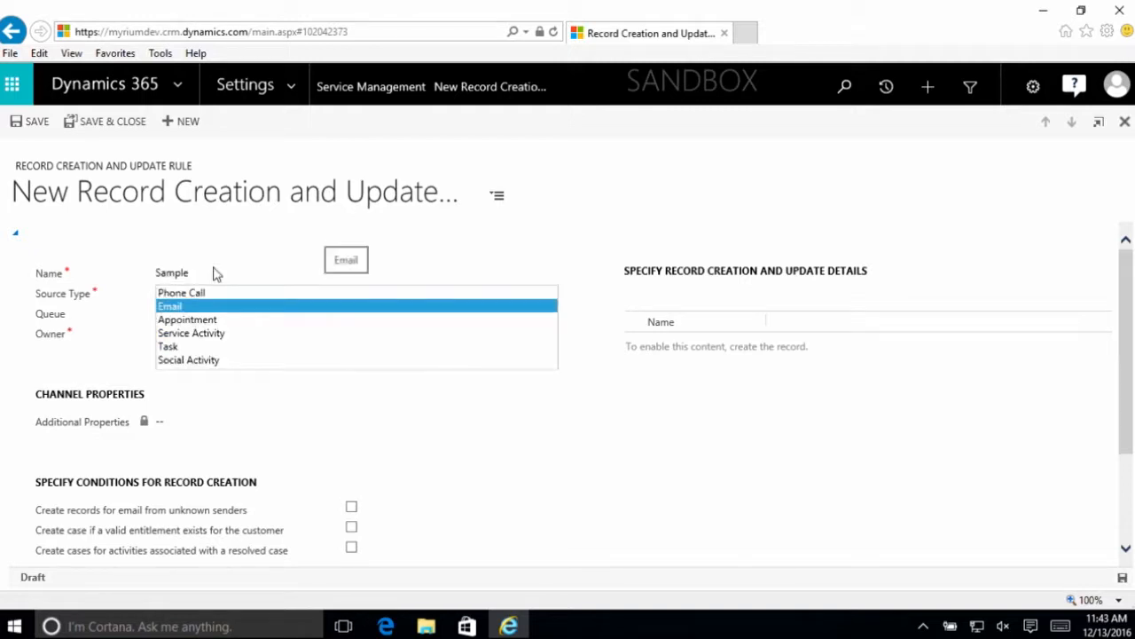
- Try Email as the rule's source type and switch it to Social Activity
left_click(206, 306)
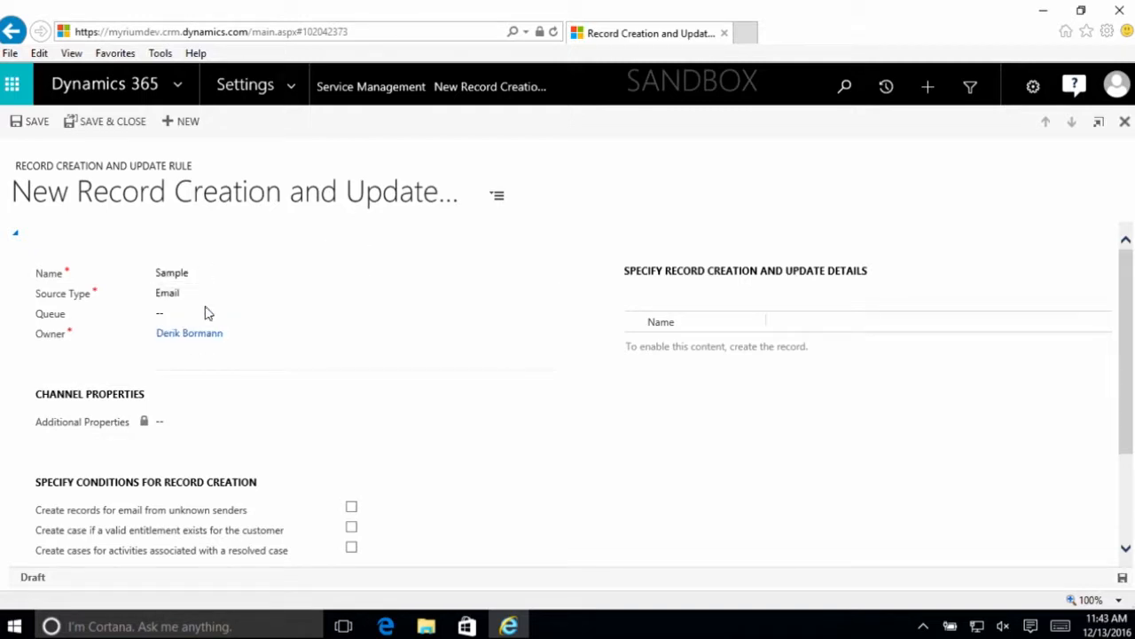
left_click(206, 294)
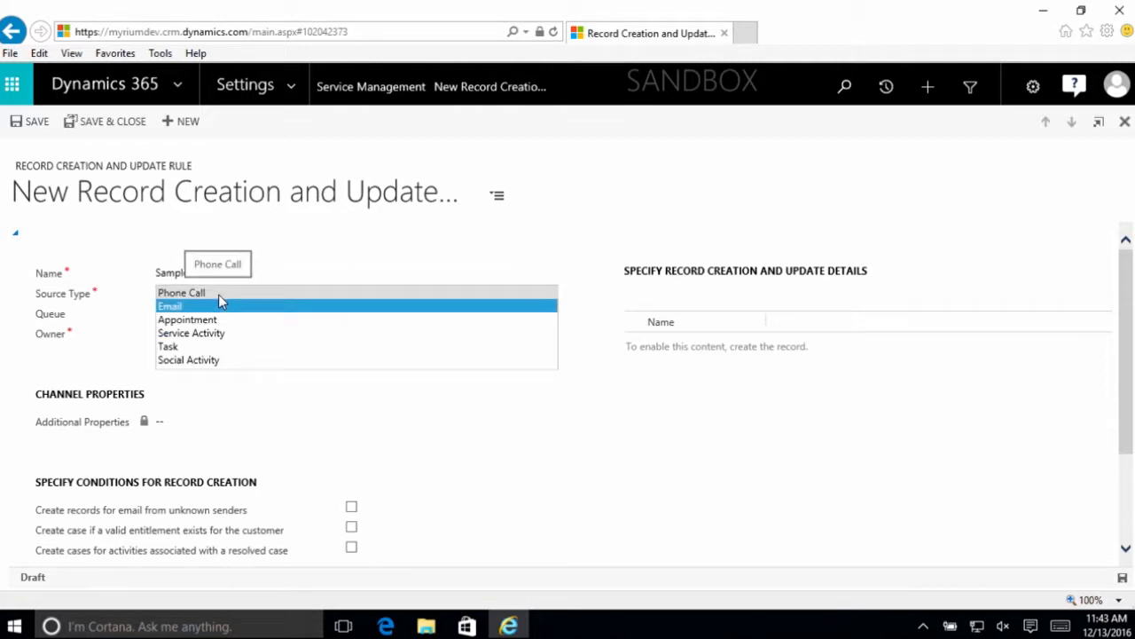
left_click(262, 360)
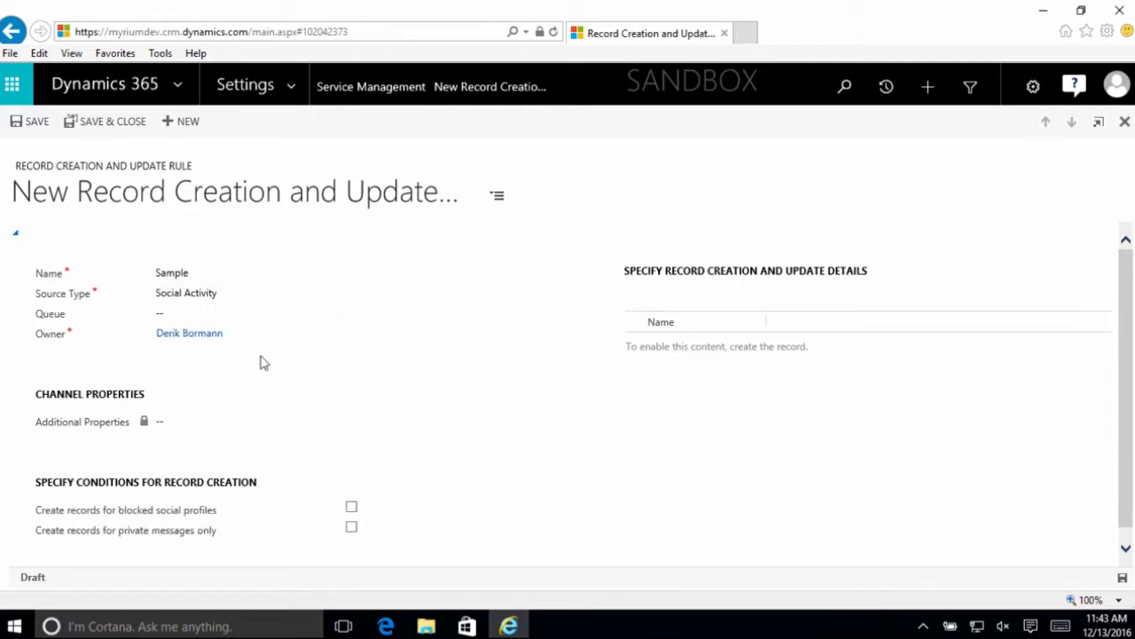
left_click(274, 305)
left_click(213, 315)
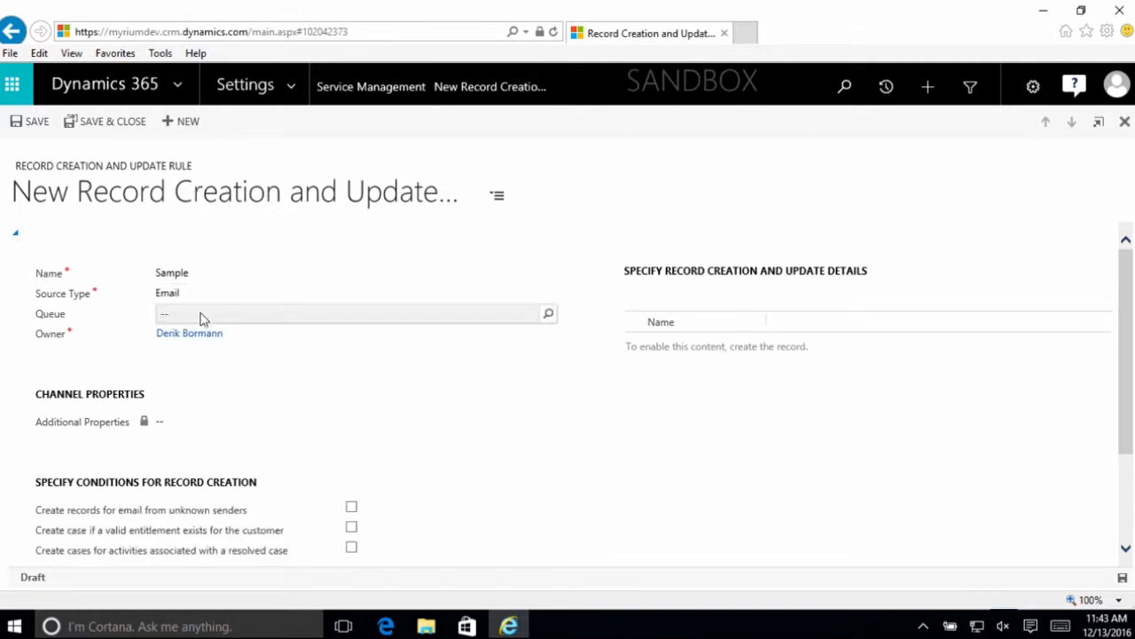
left_click(198, 318)
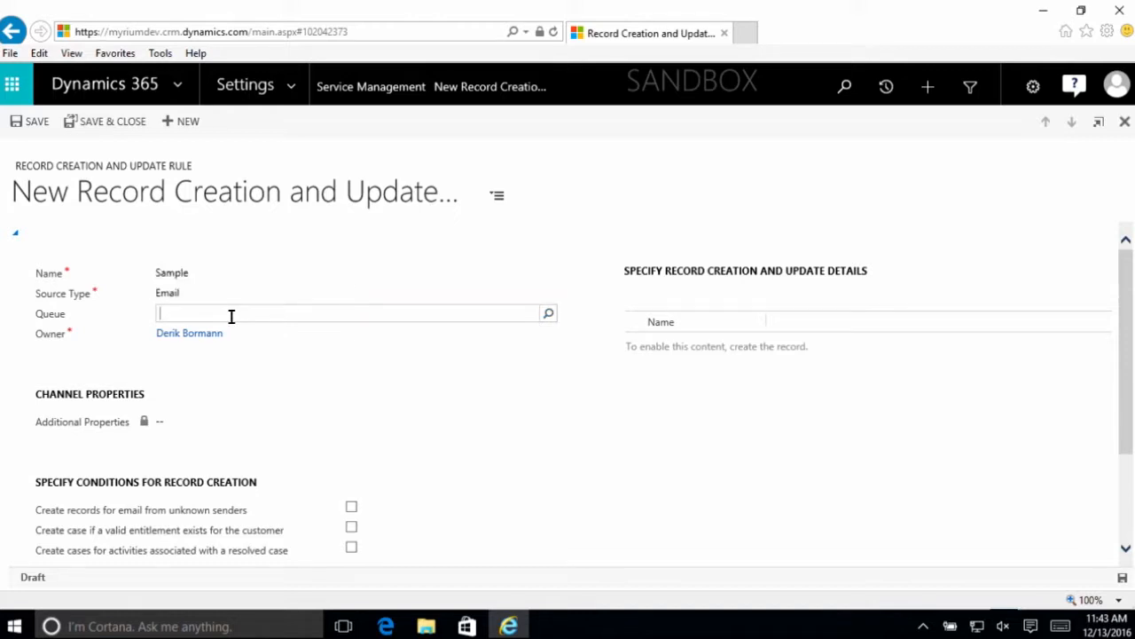
left_click(207, 293)
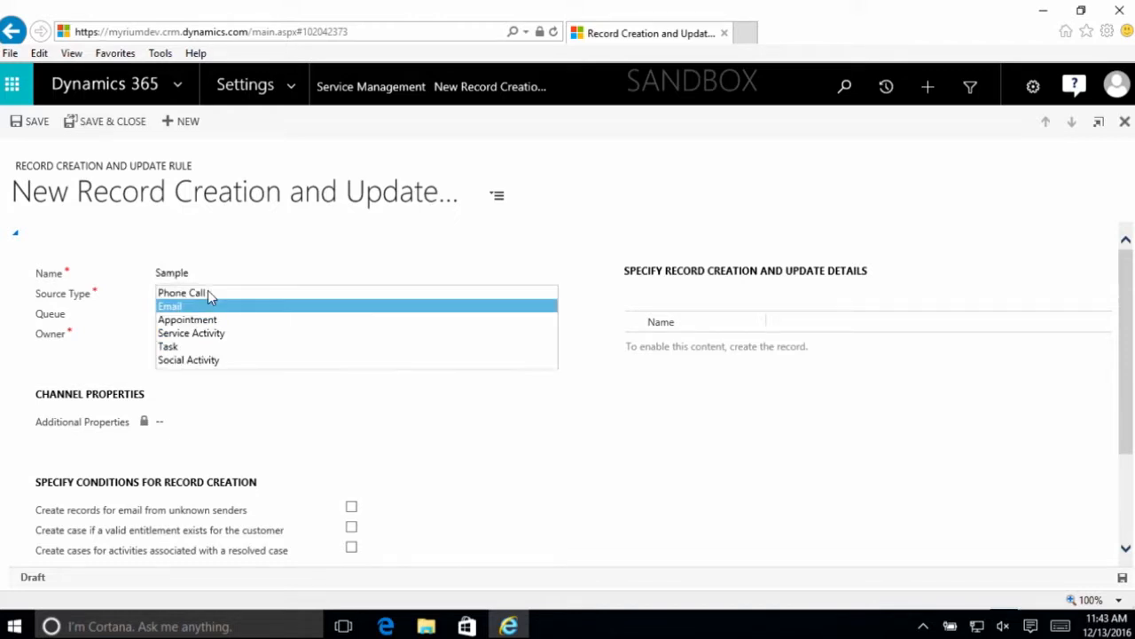
left_click(223, 361)
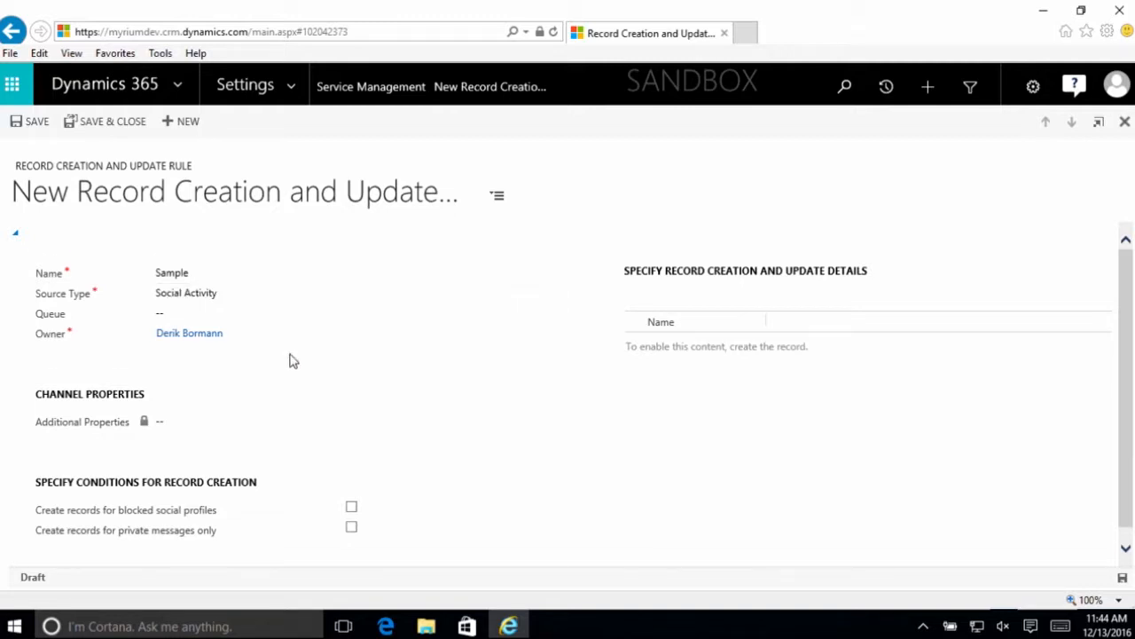
- Review the record creation conditions for Social Activity, switch the source type to Email, and examine its conditions and autoresponse settings
scroll(293, 359, "down", 1)
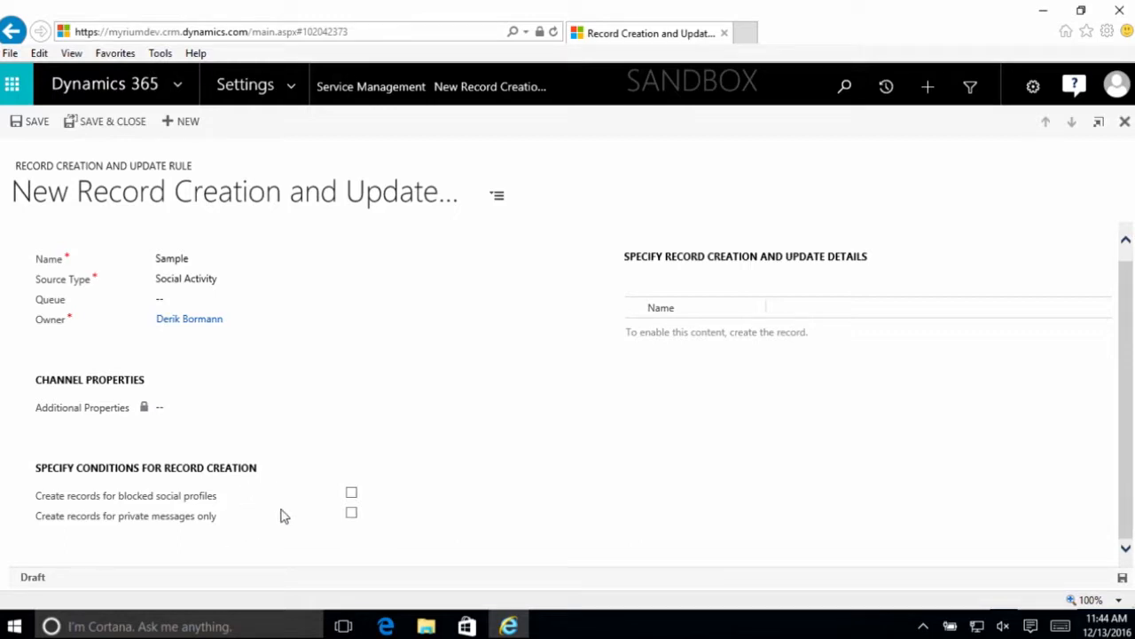
mouse_move(282, 515)
left_click(274, 281)
left_click(243, 296)
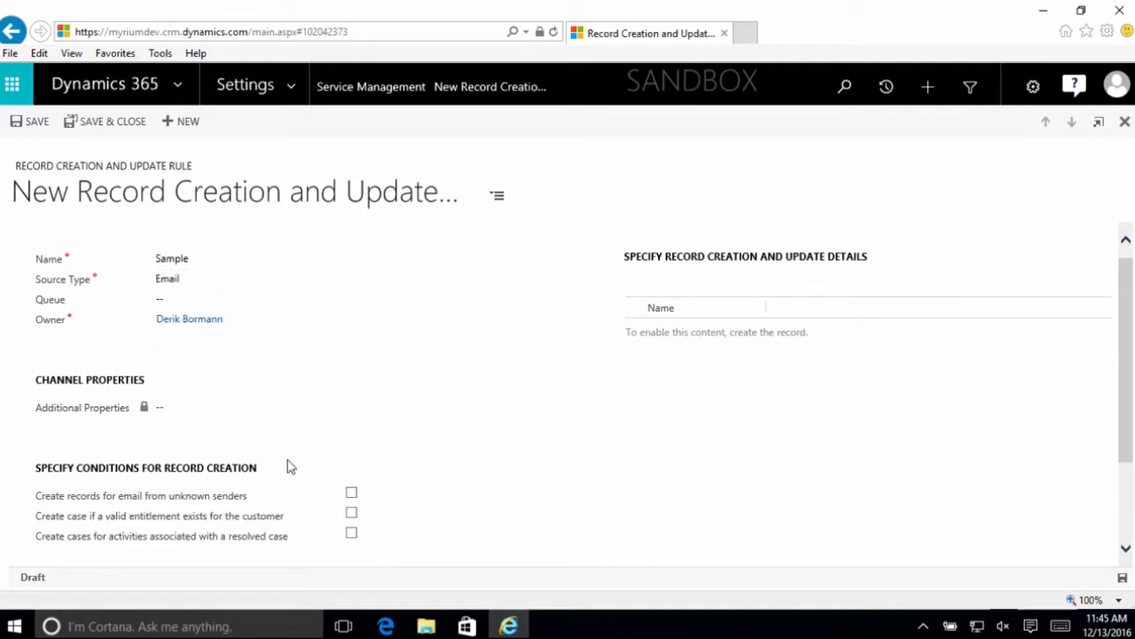
scroll(286, 466, "down", 2)
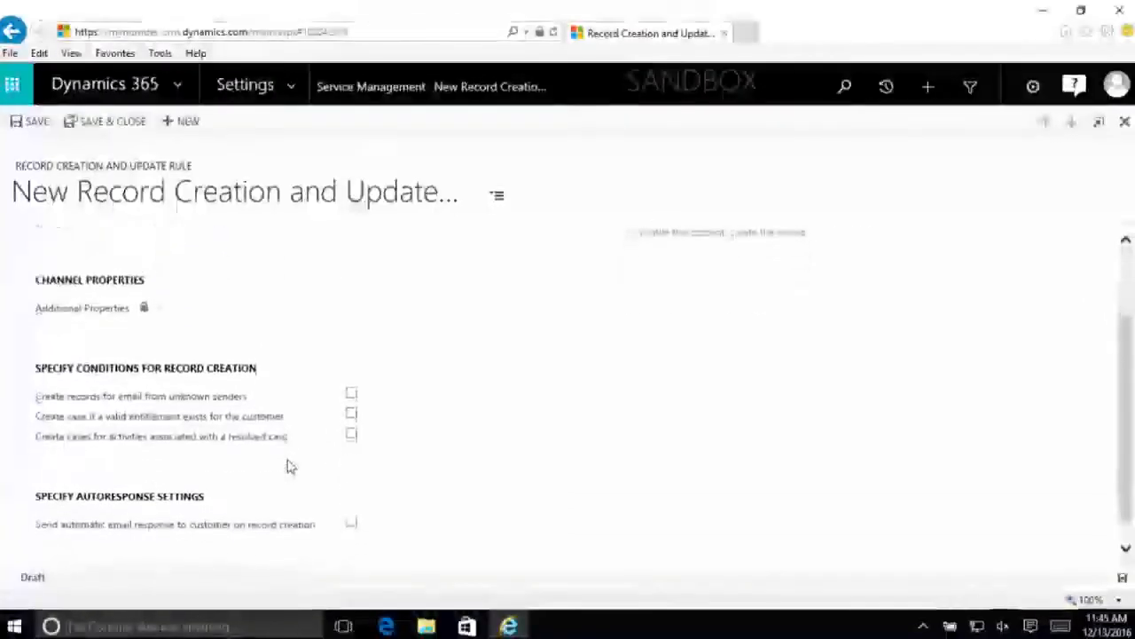
scroll(291, 467, "down", 1)
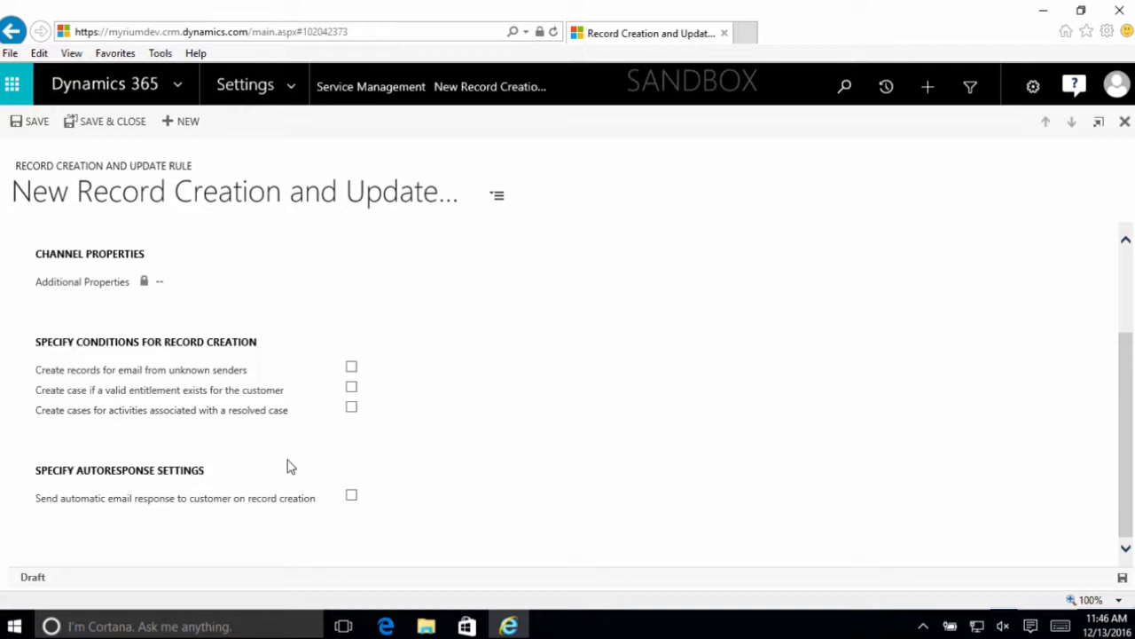
scroll(282, 465, "up", 1)
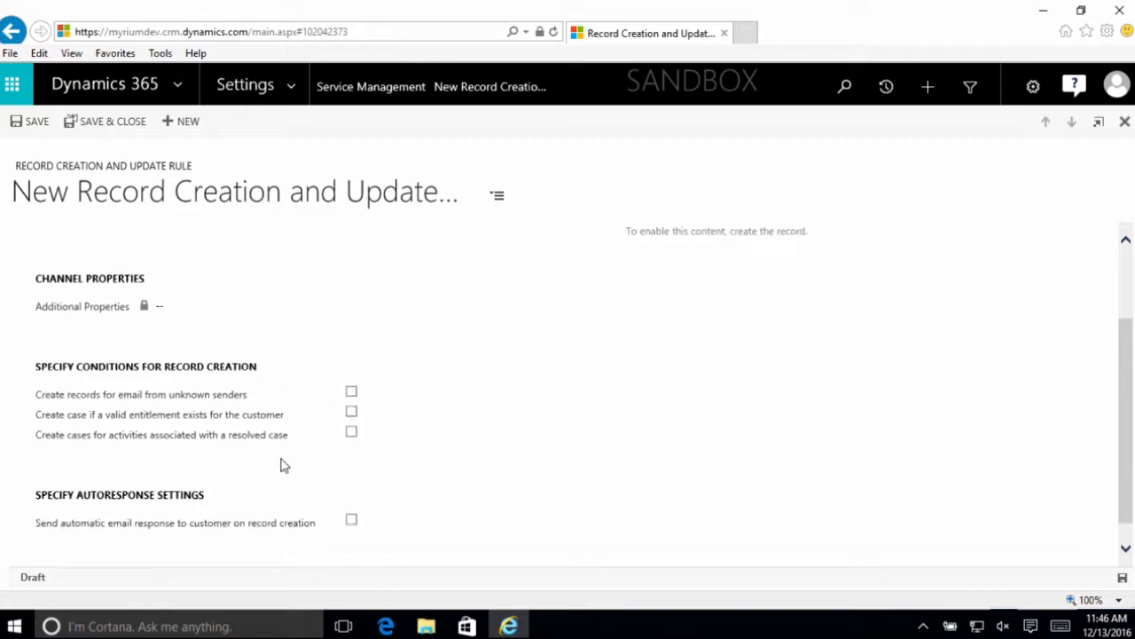
scroll(282, 465, "up", 1)
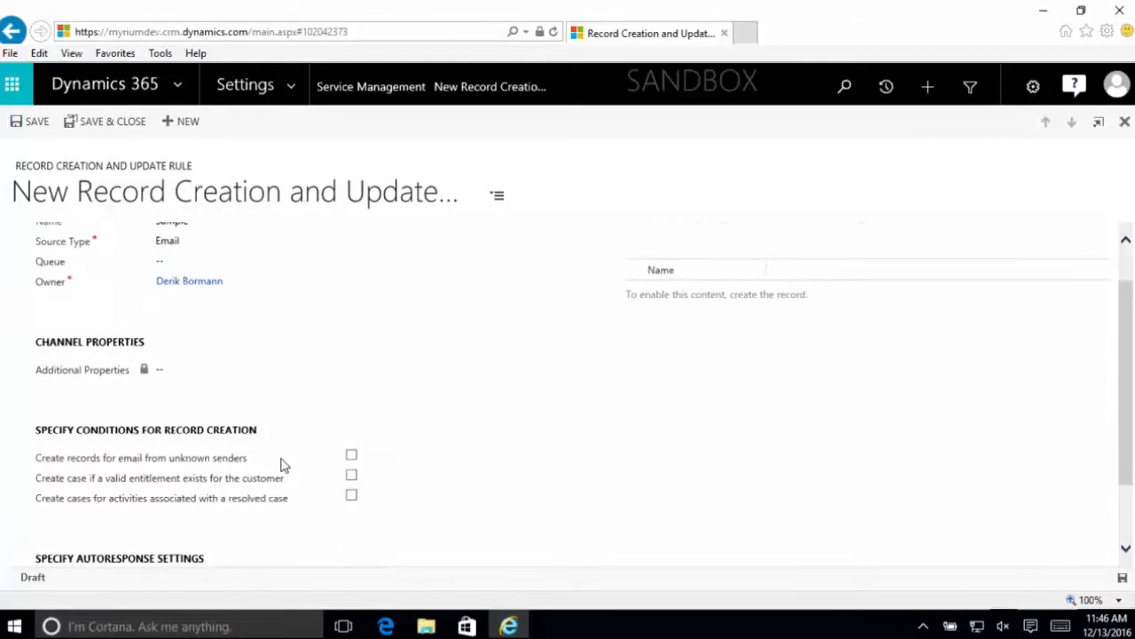
scroll(281, 465, "up", 1)
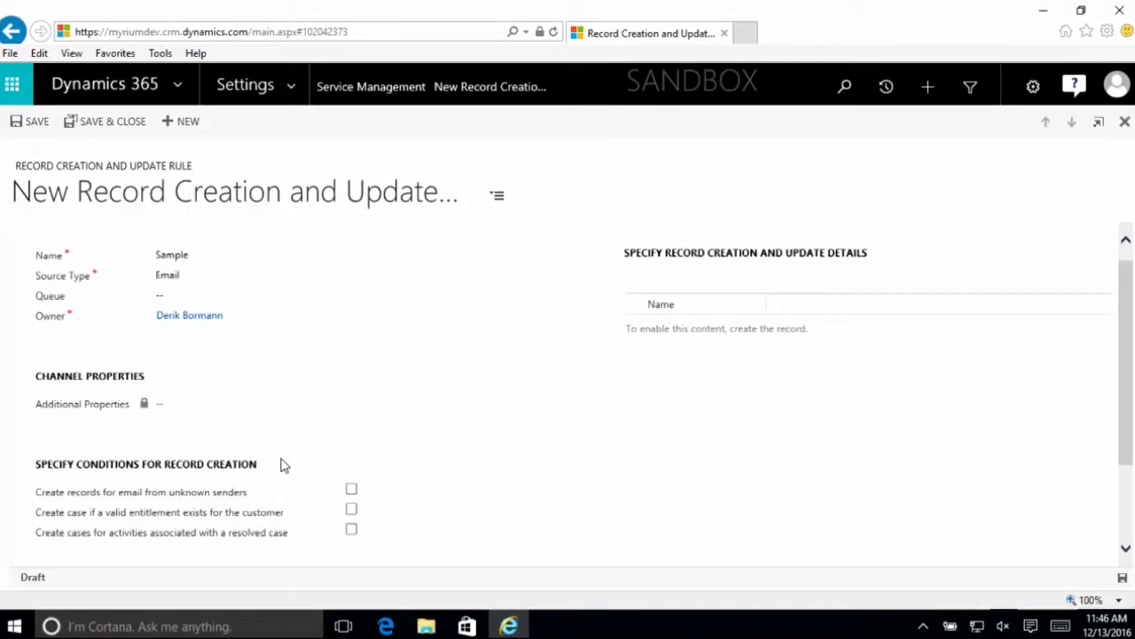
- Set the Sample rule's source type to Social Activity and save the rule
left_click(237, 291)
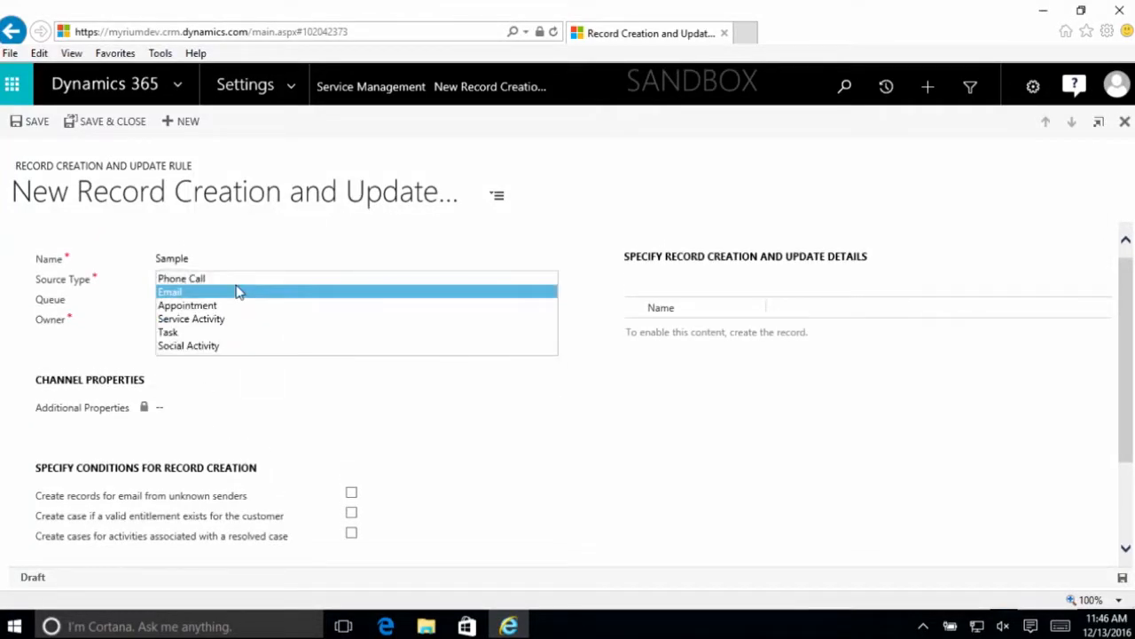
left_click(254, 346)
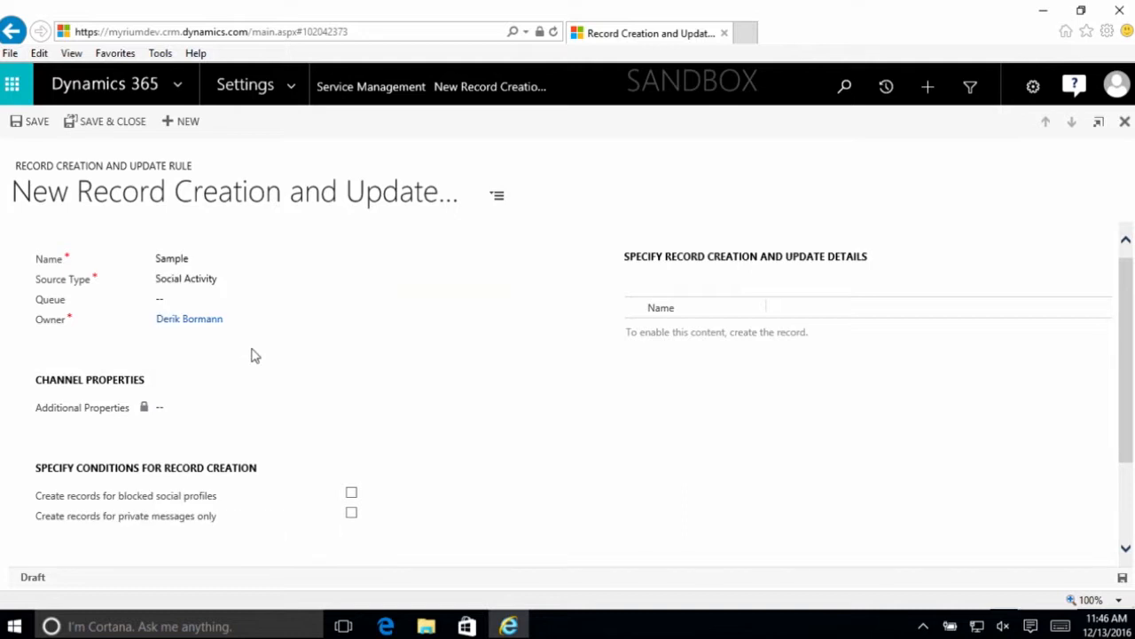
left_click(37, 124)
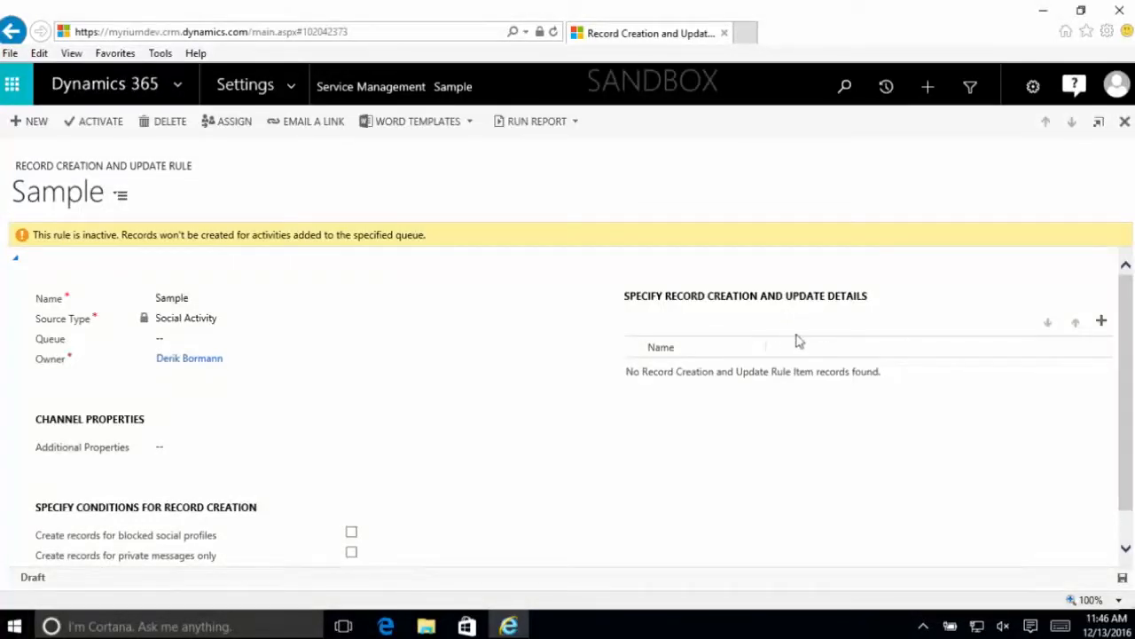
- Add a record creation and update details item to the Sample rule, name it Twitter, and save it
left_click(1102, 320)
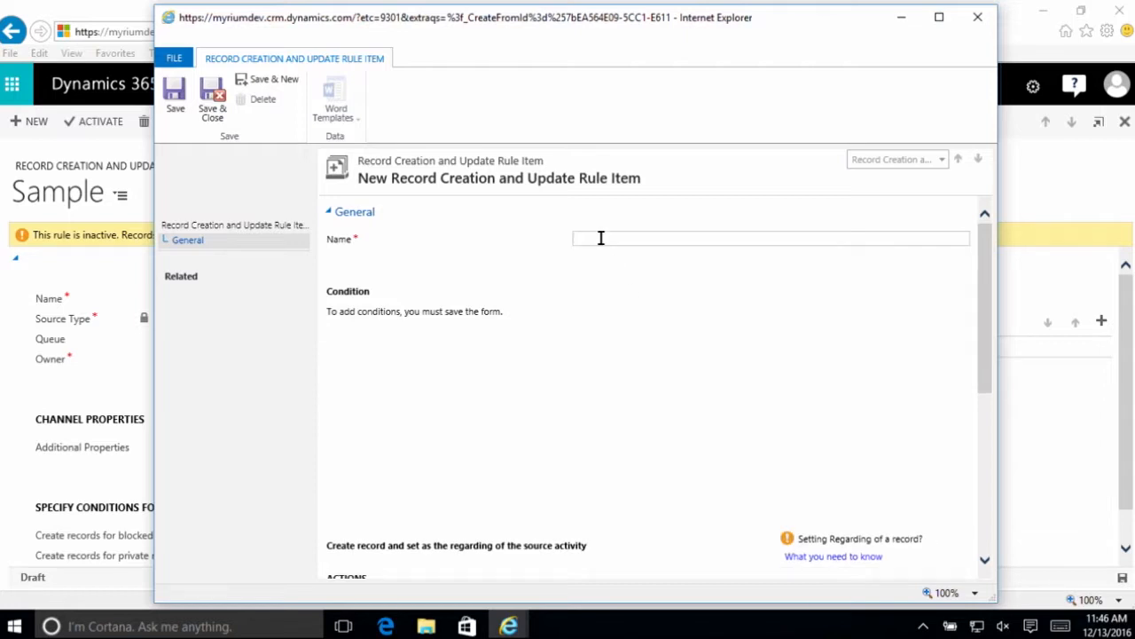
type("Twitter")
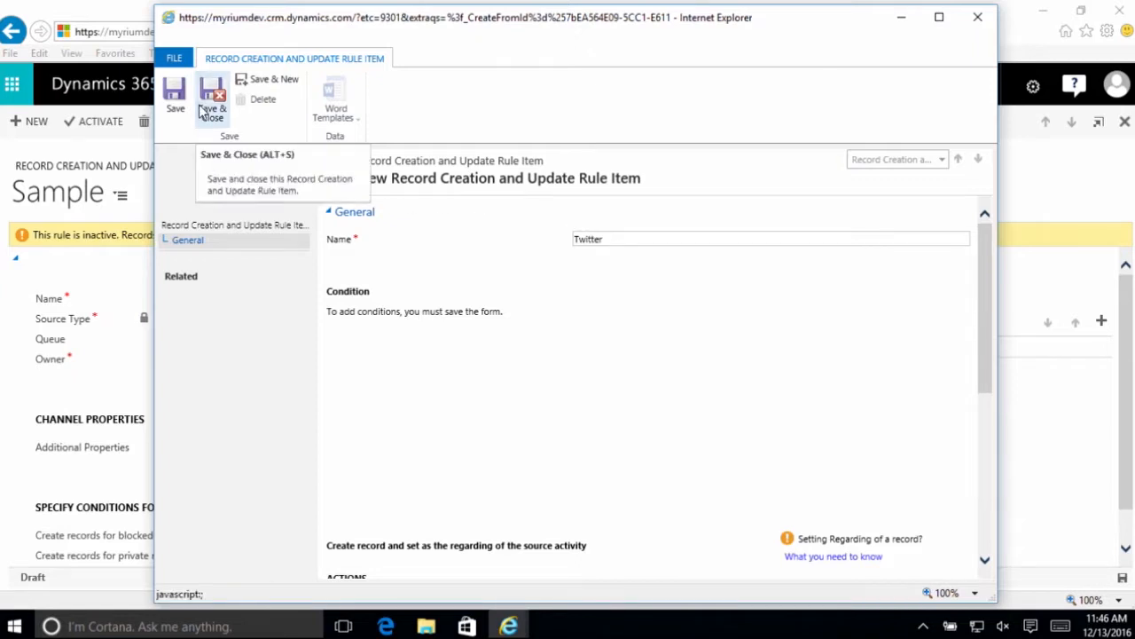
- Start a condition in the Twitter rule item on the Social Activity entity's Social Channel field
scroll(518, 292, "down", 5)
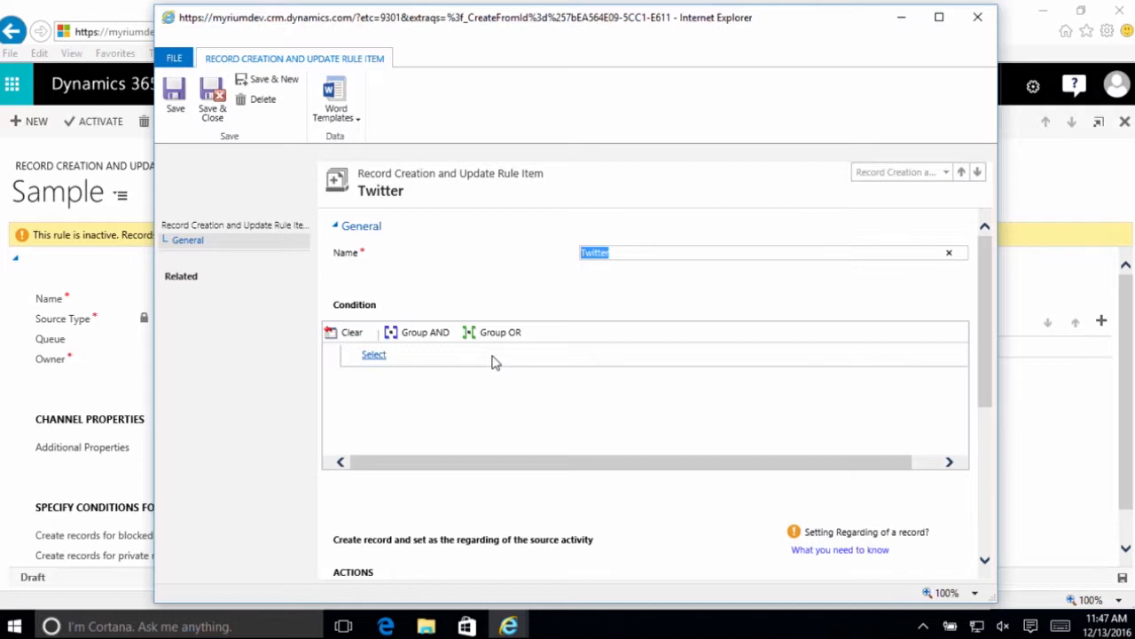
scroll(493, 362, "down", 1)
left_click(372, 344)
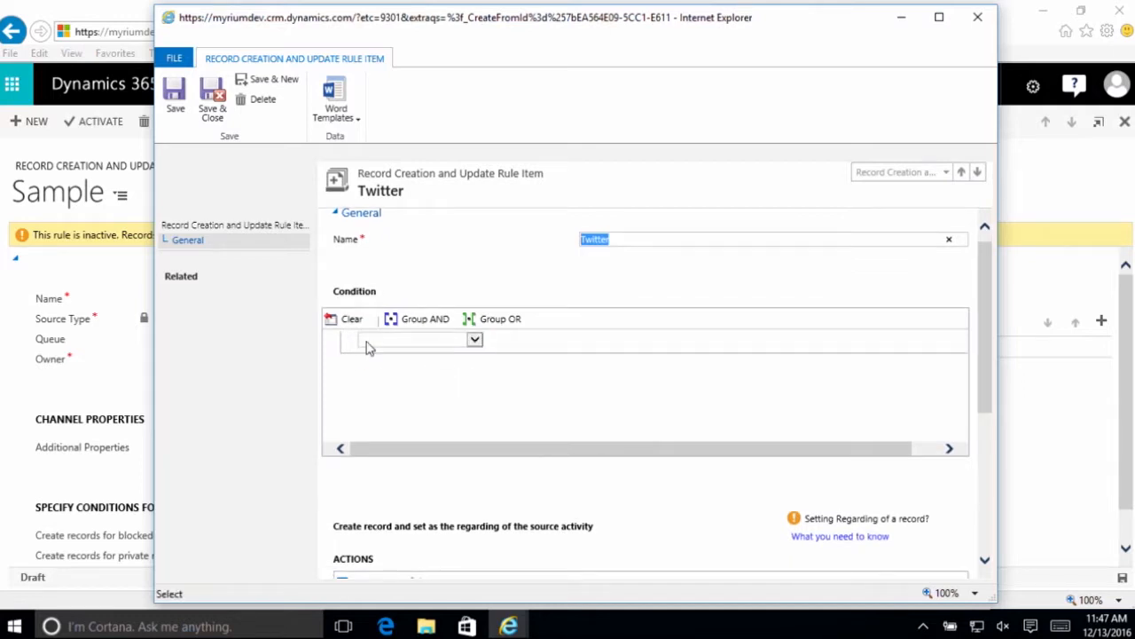
left_click(368, 348)
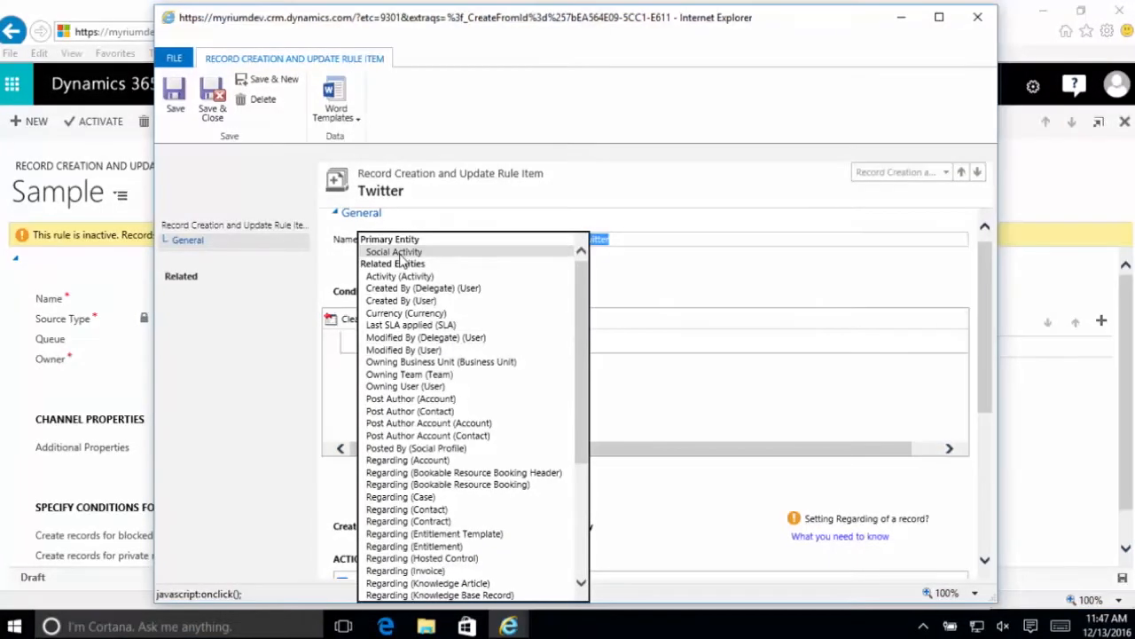
left_click(396, 252)
left_click(501, 341)
left_click(508, 346)
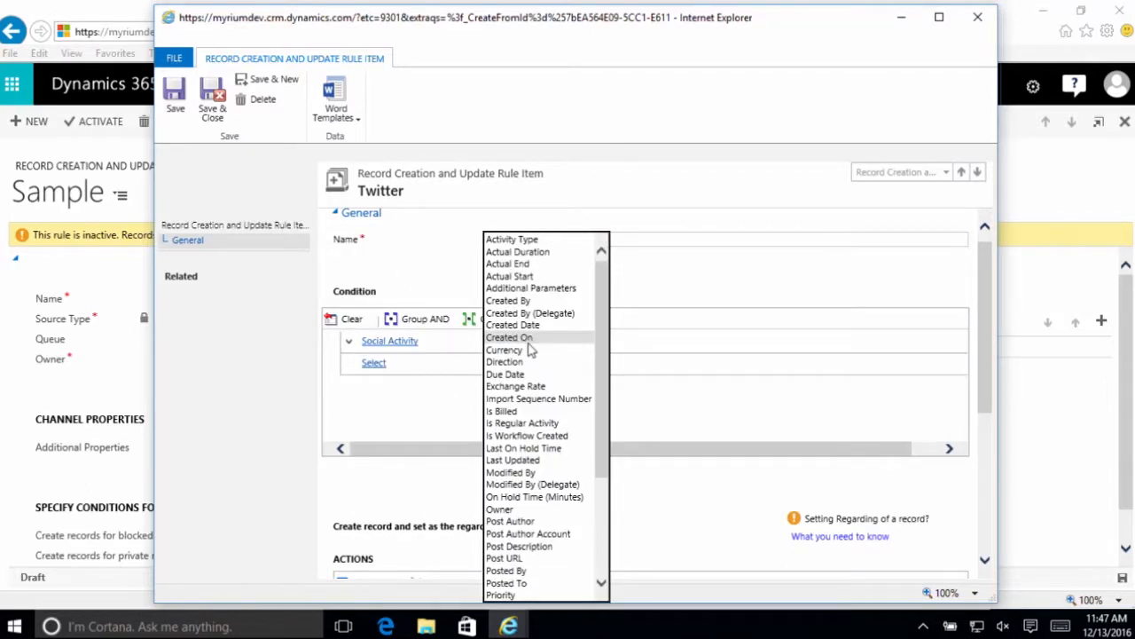
scroll(523, 348, "down", 4)
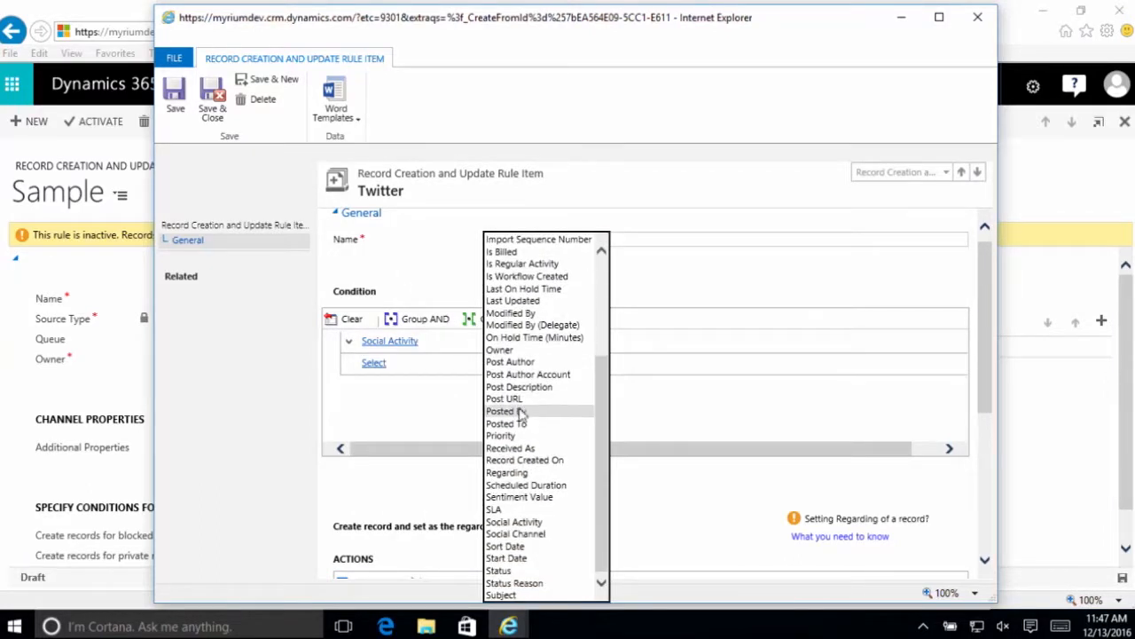
left_click(559, 534)
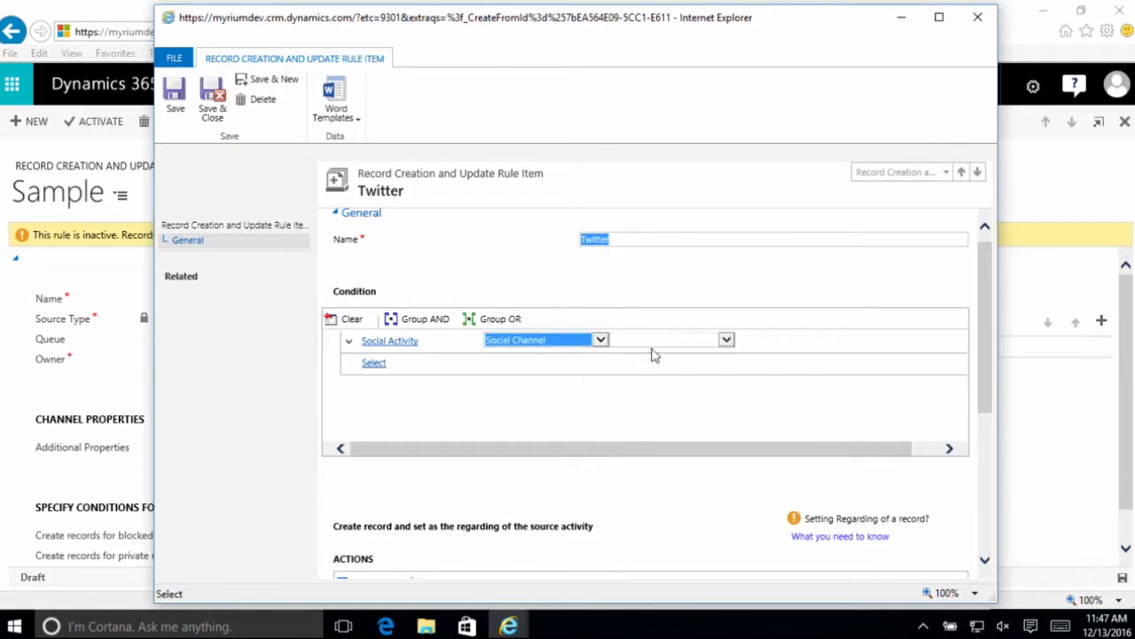
- Complete the Social Channel condition with the Equals operator and Twitter as the selected value
left_click(662, 340)
left_click(662, 341)
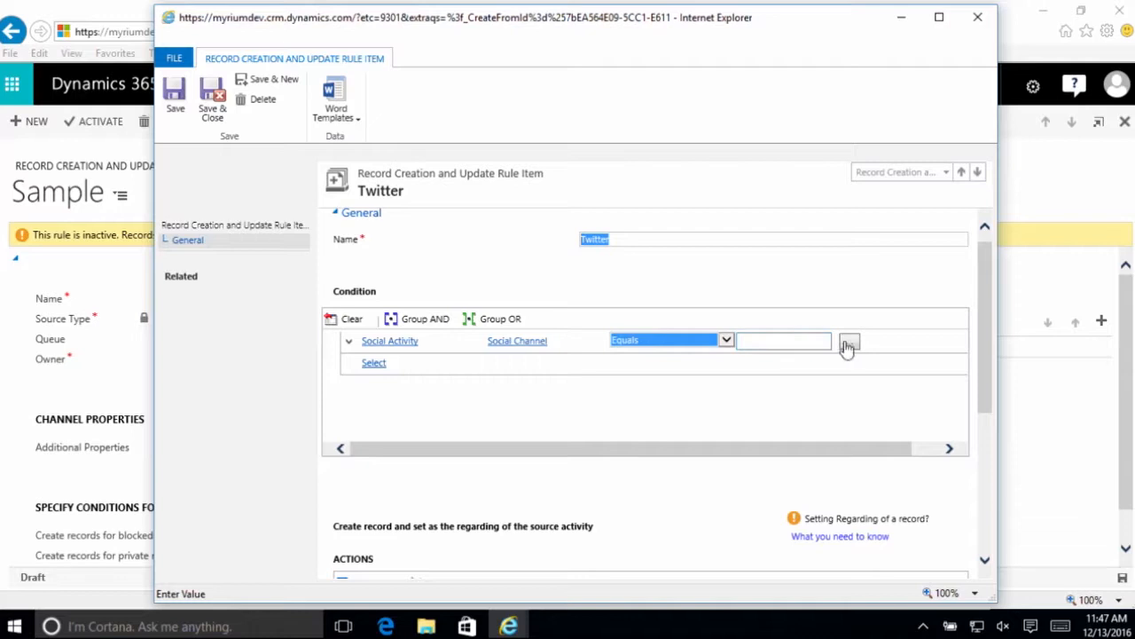
left_click(848, 344)
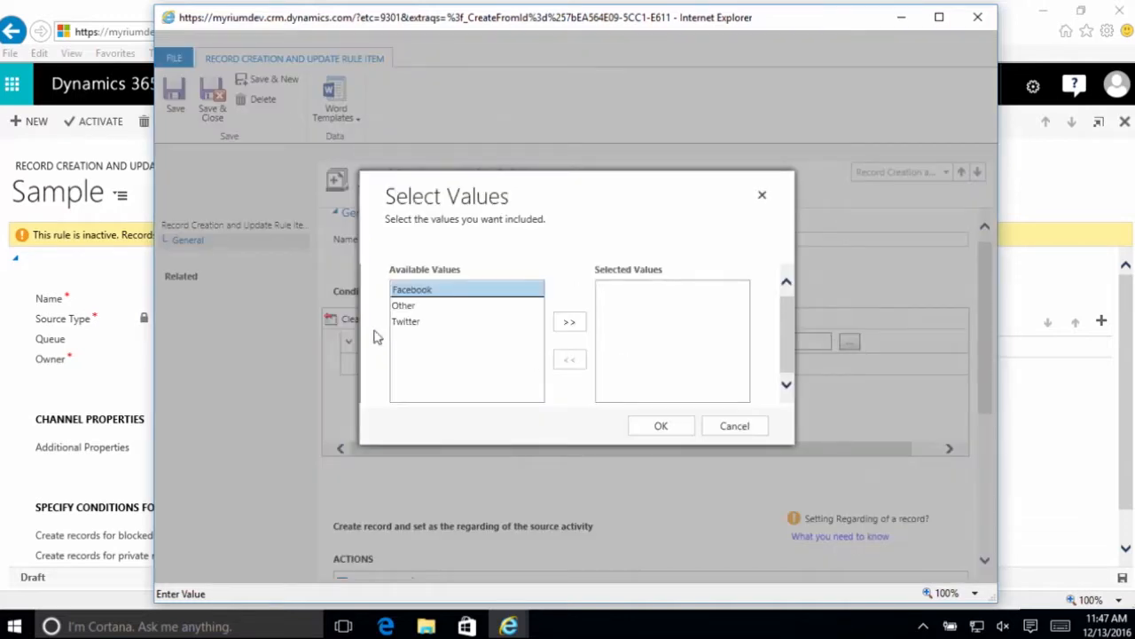
left_click(406, 322)
left_click(569, 322)
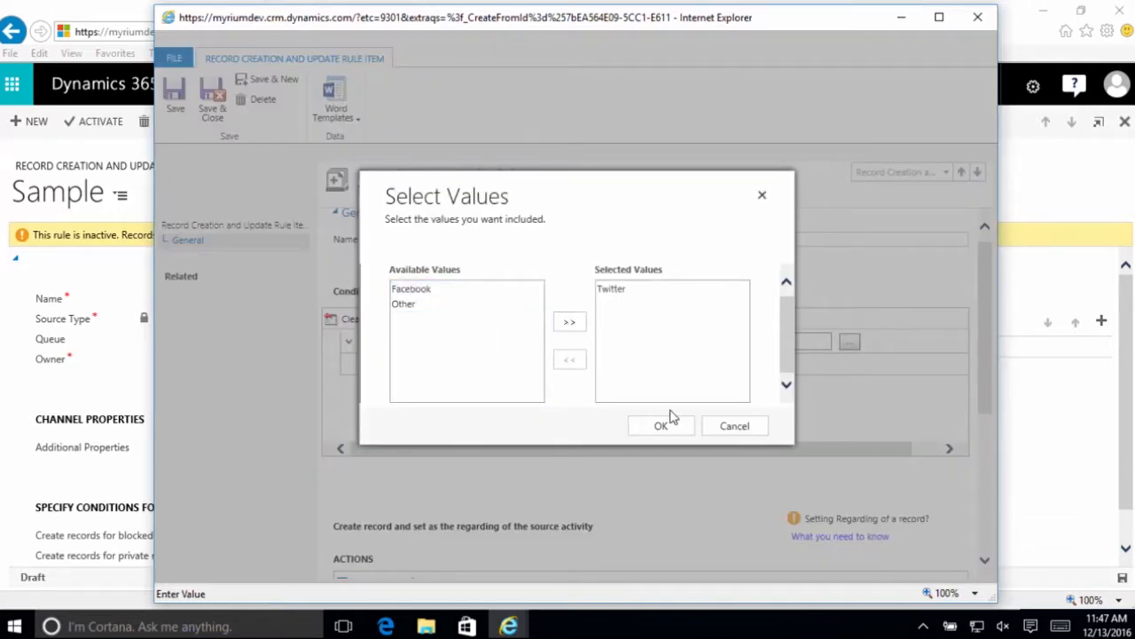
left_click(662, 427)
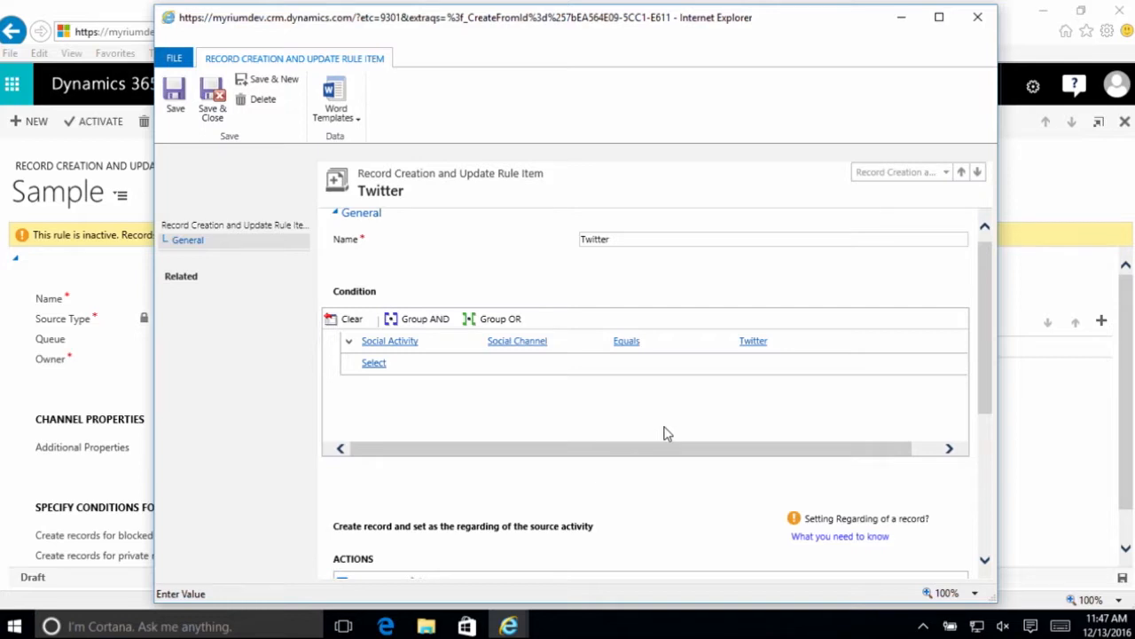
- Examine the primary and related entities available for a second condition row in the Twitter rule item
scroll(659, 416, "down", 3)
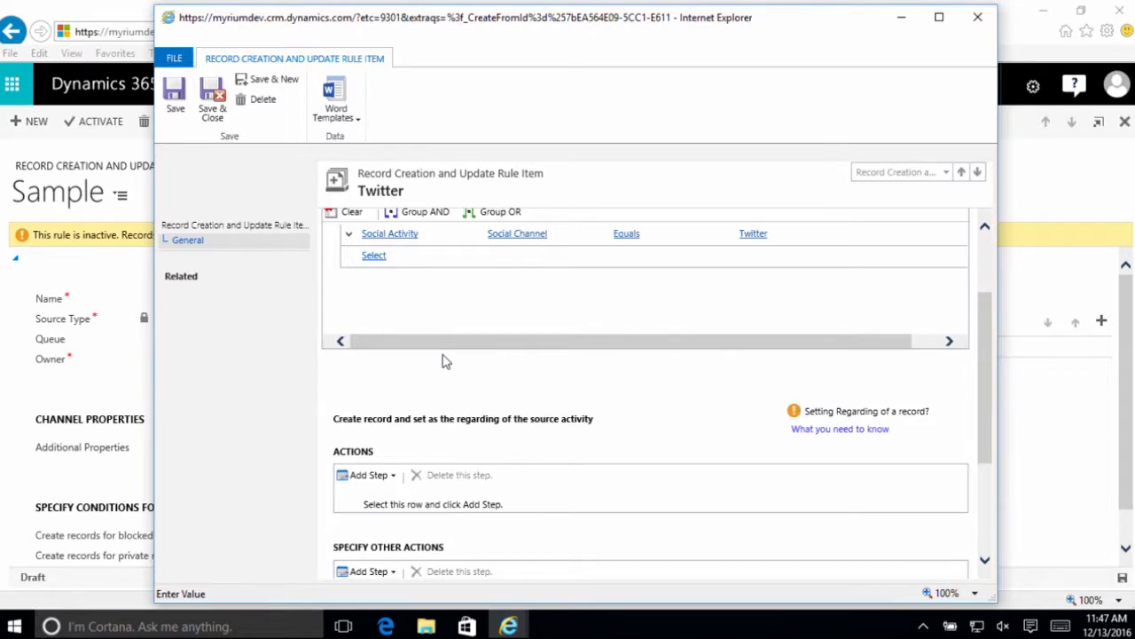
left_click(373, 256)
left_click(399, 256)
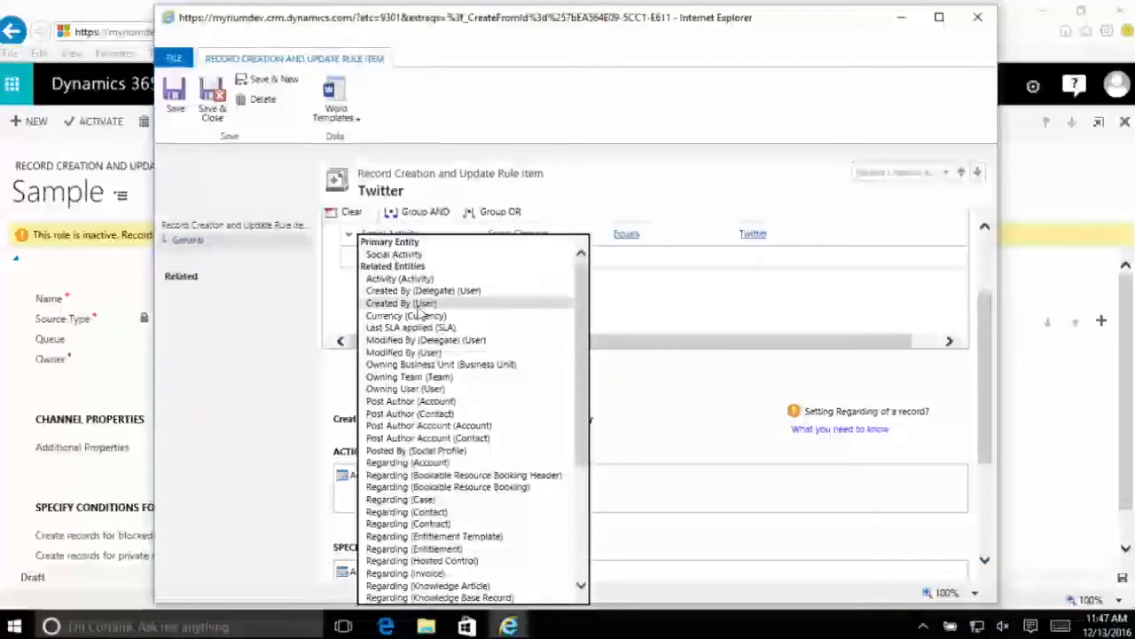
scroll(423, 312, "down", 5)
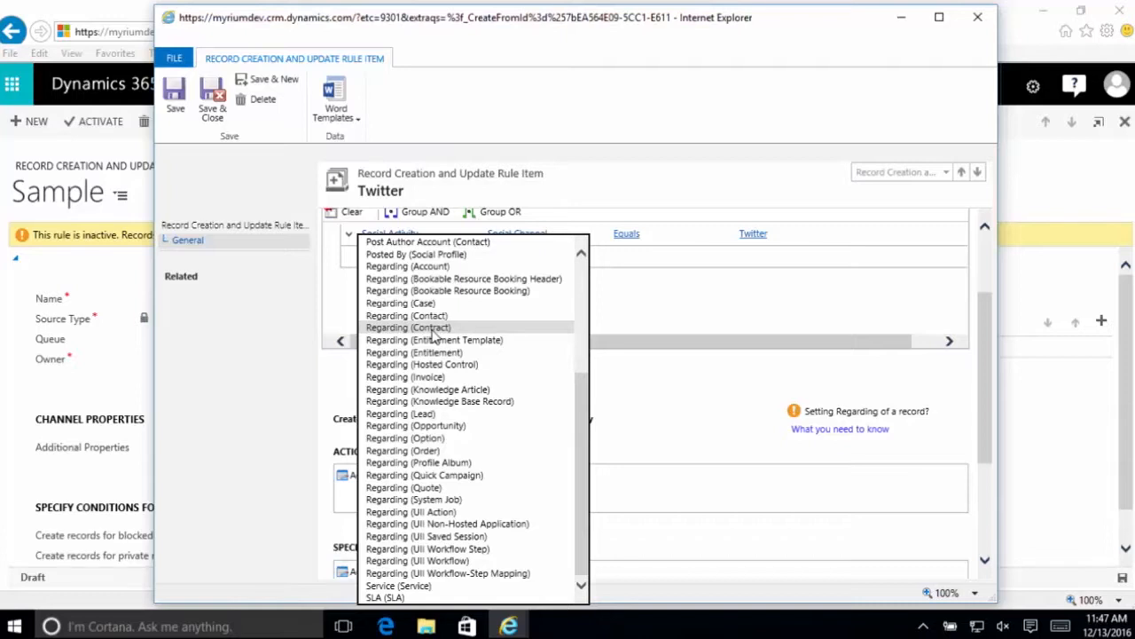
scroll(434, 336, "up", 5)
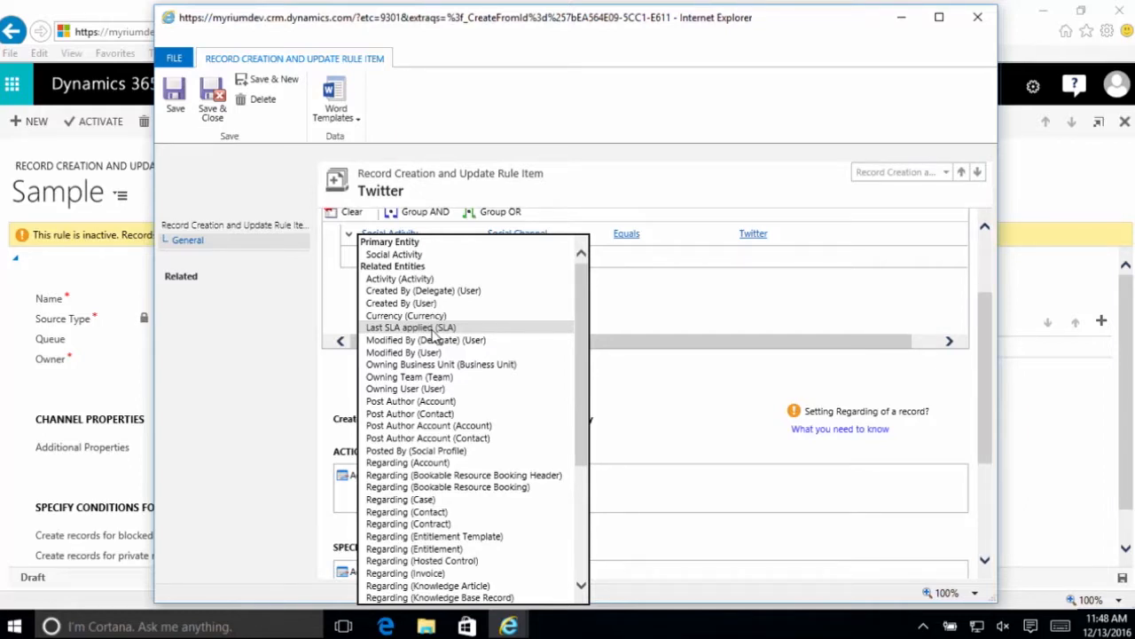
scroll(461, 429, "down", 5)
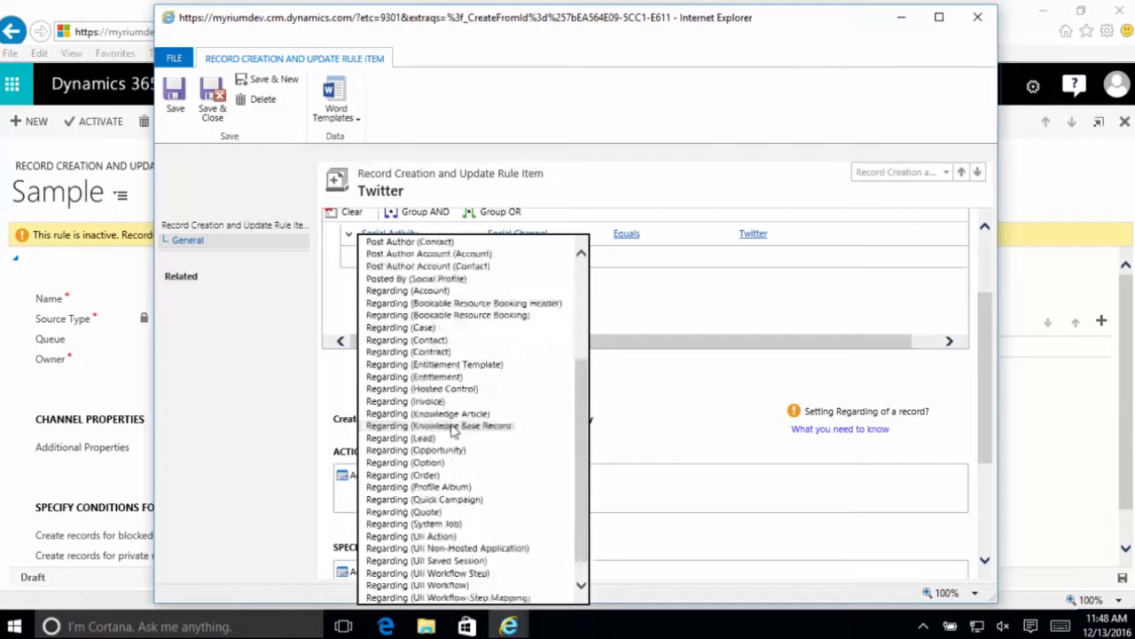
scroll(461, 428, "up", 1)
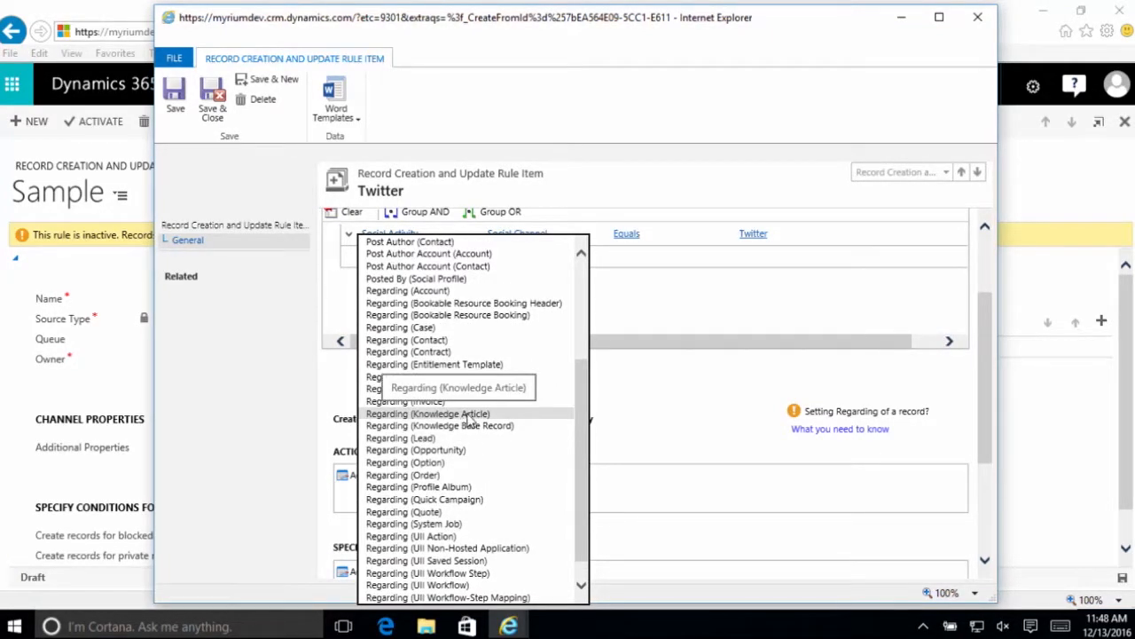
scroll(463, 417, "up", 4)
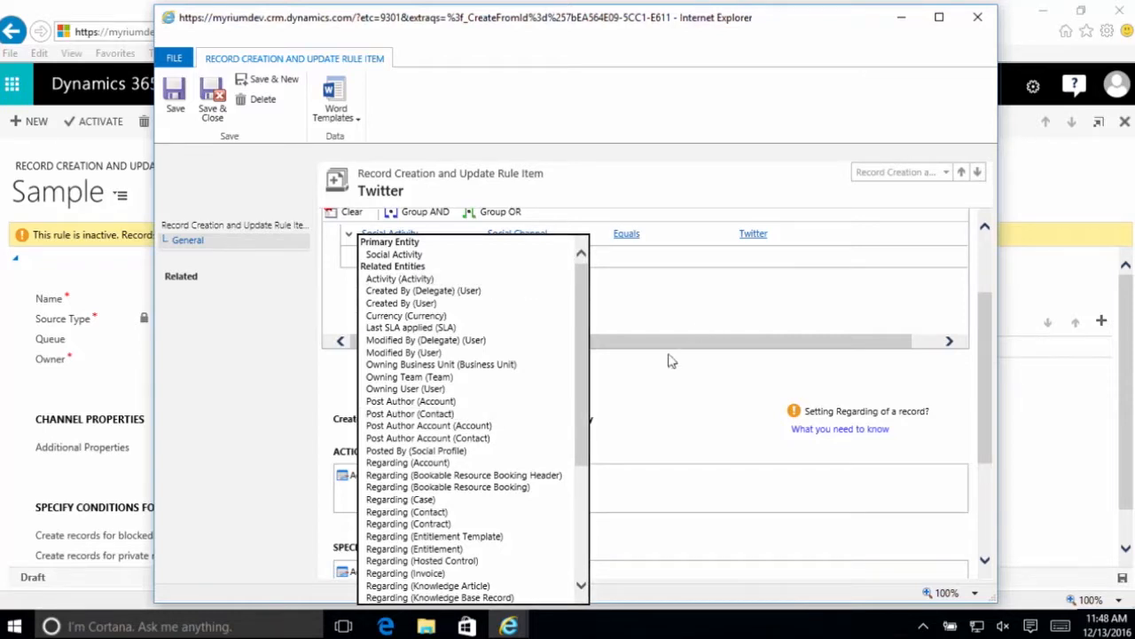
left_click(658, 421)
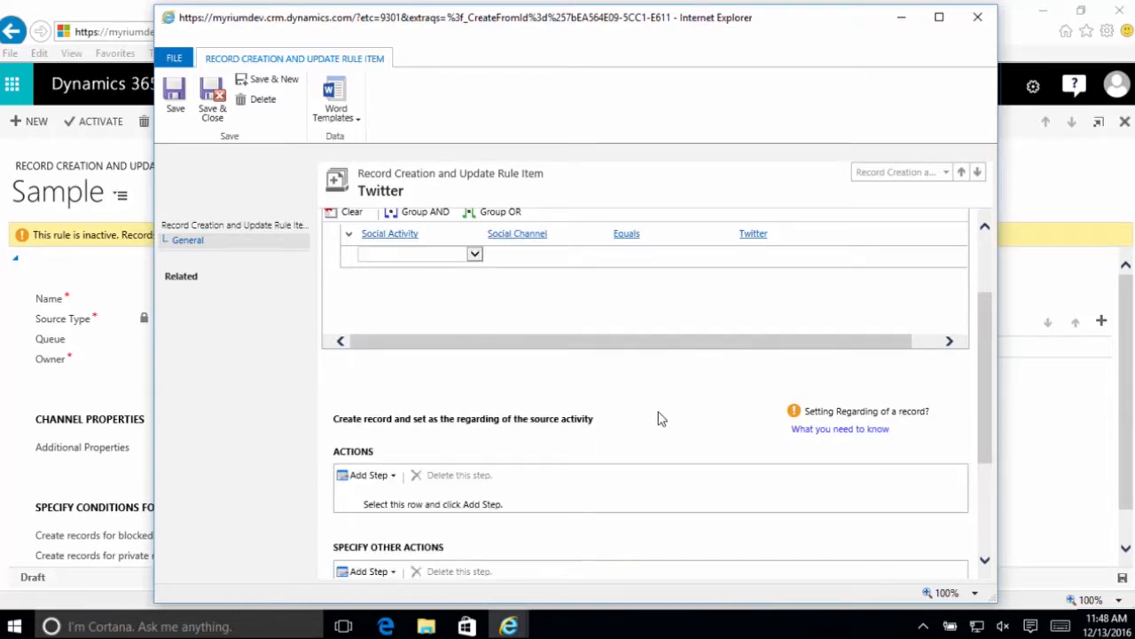
- Add a Create Record step to the Twitter rule item's actions and set its record type to Case
scroll(596, 397, "down", 3)
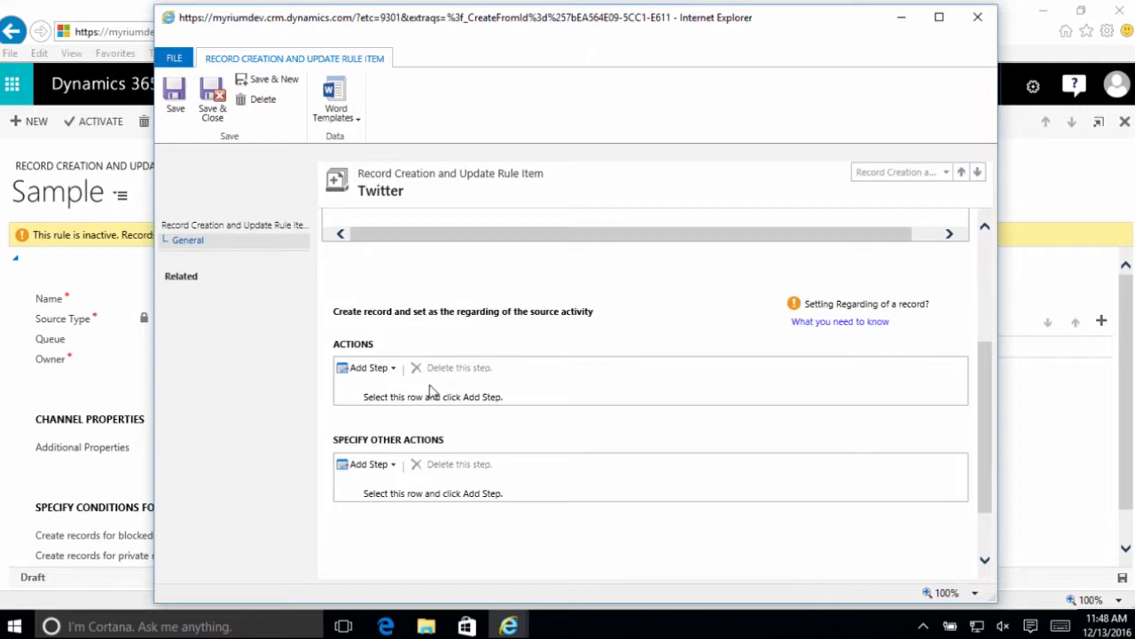
left_click(395, 369)
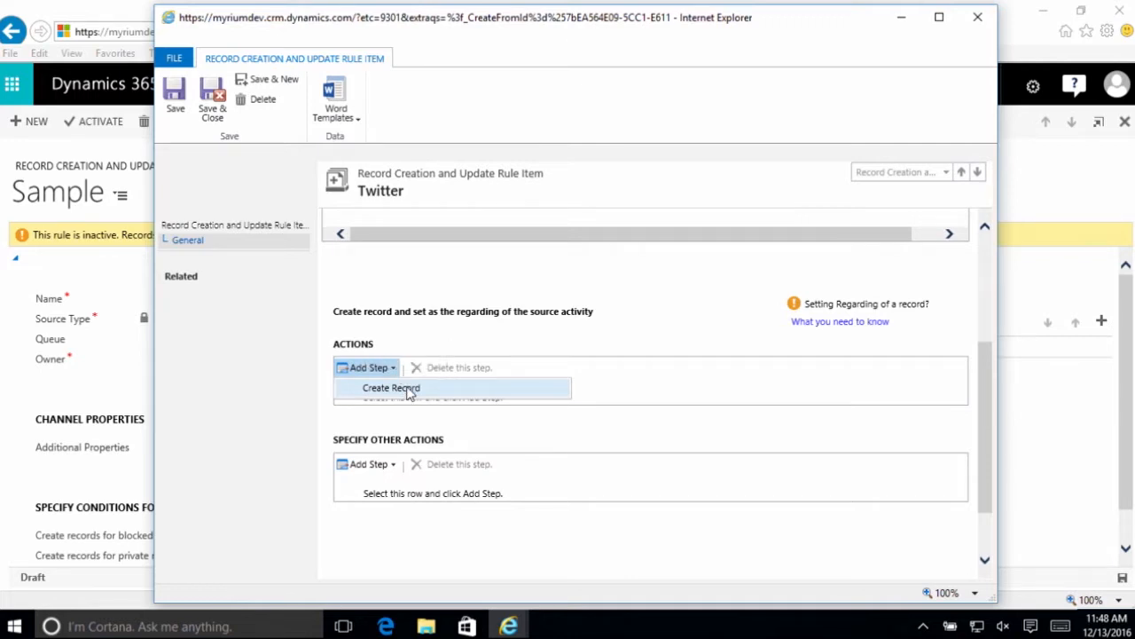
left_click(412, 391)
left_click(532, 403)
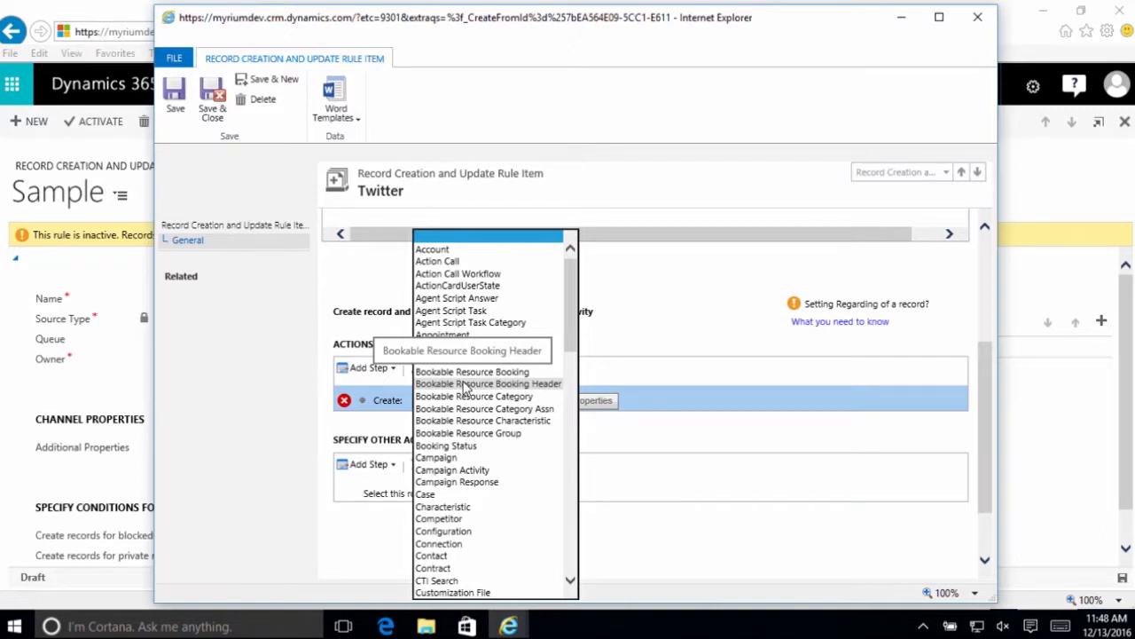
left_click(447, 497)
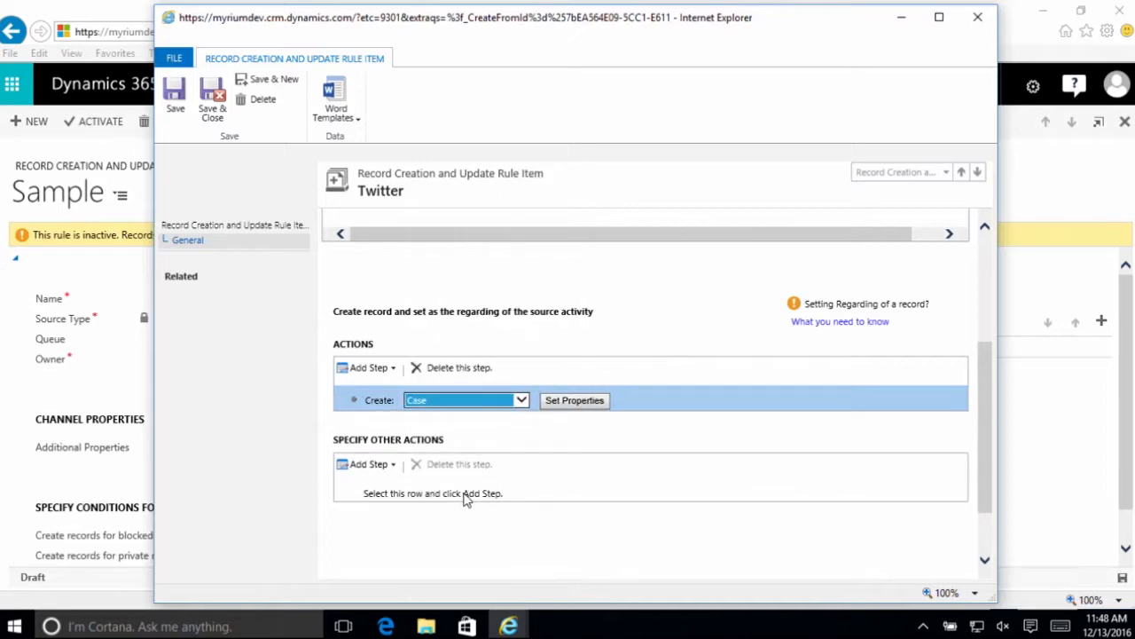
- Review the properties of the Create Case action, then save and close the Twitter rule item
left_click(574, 401)
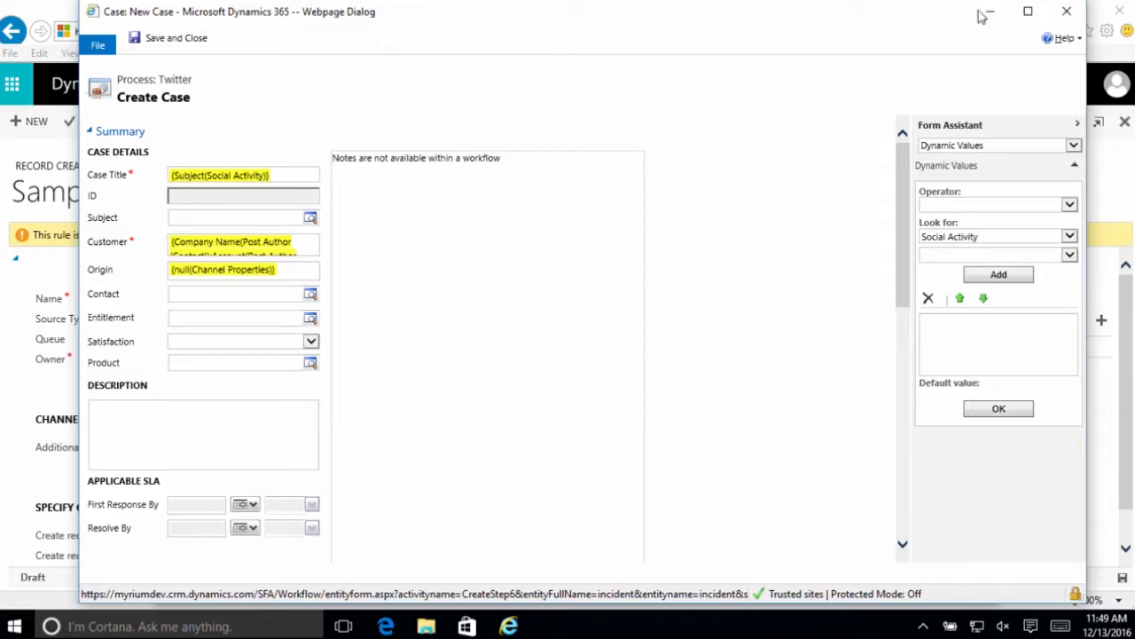
scroll(272, 274, "down", 1)
scroll(271, 274, "up", 1)
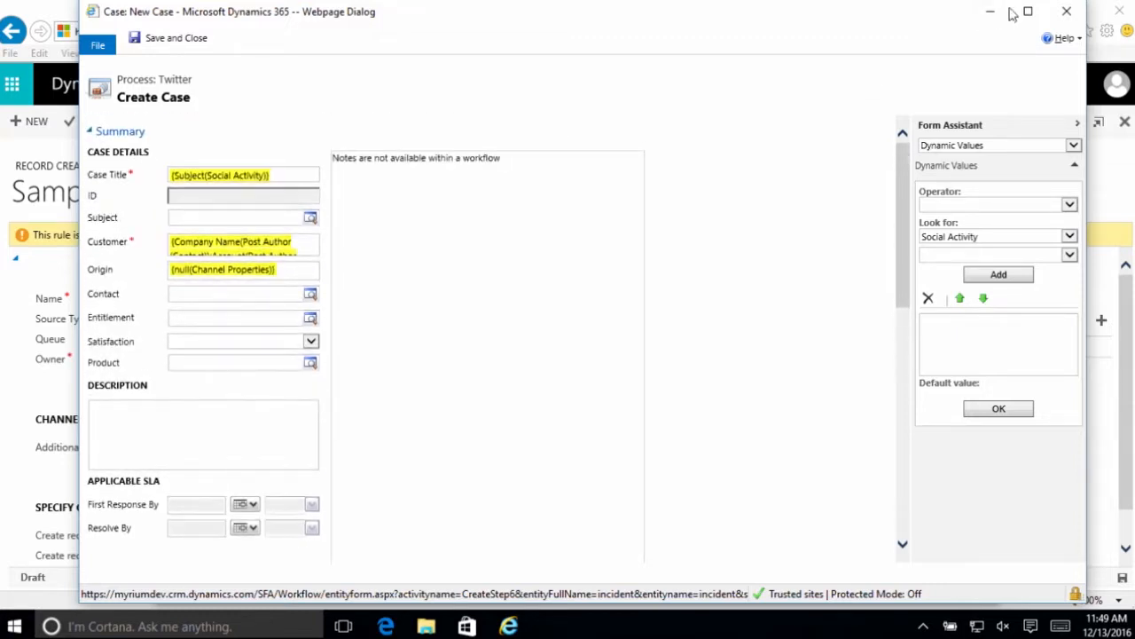
left_click(1068, 12)
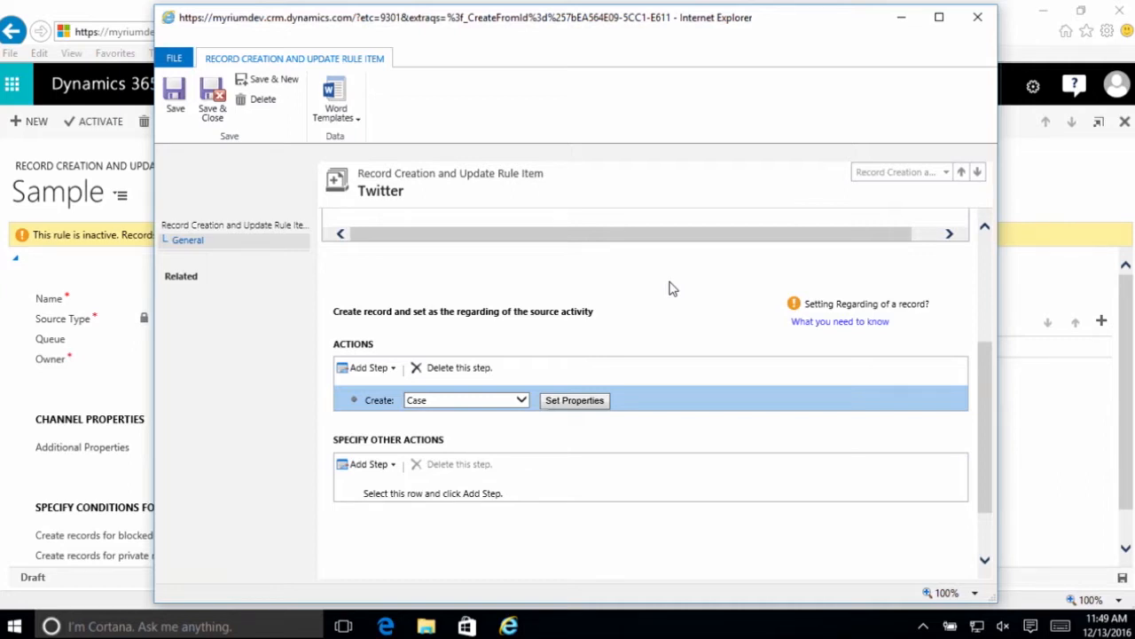
left_click(209, 111)
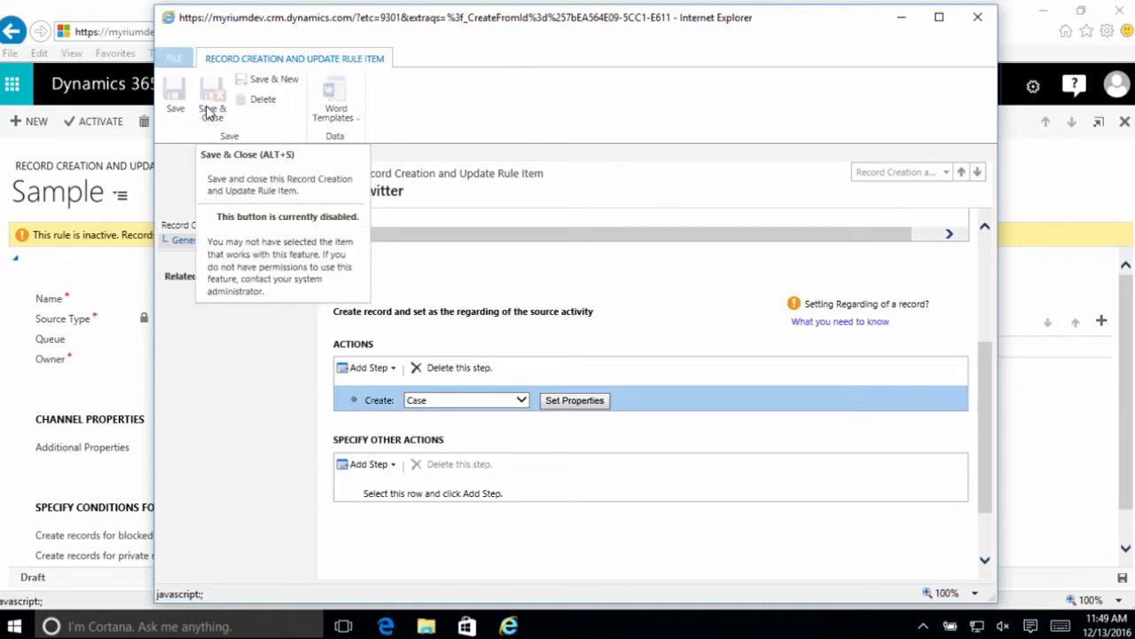